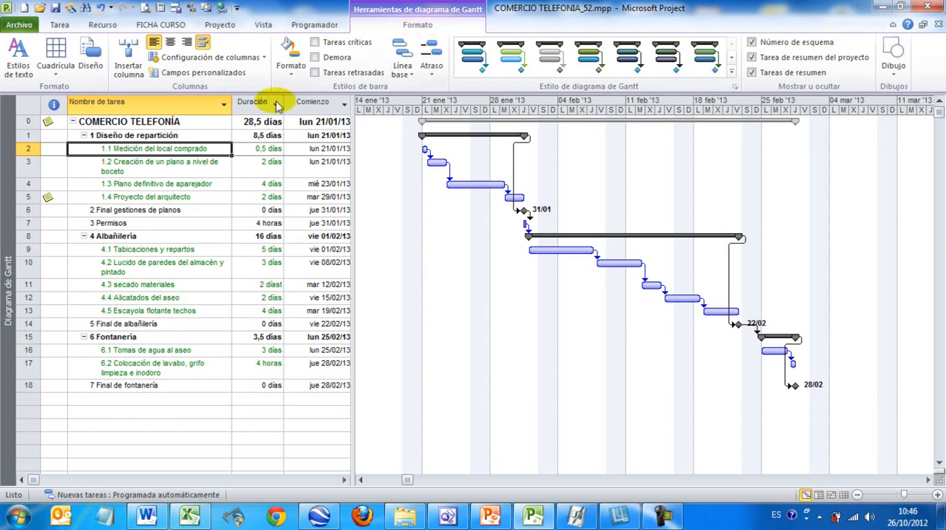
{"action": "left_click", "coordinate": [171, 167]}
{"action": "left_click", "coordinate": [159, 183]}
{"action": "left_click", "coordinate": [176, 198]}
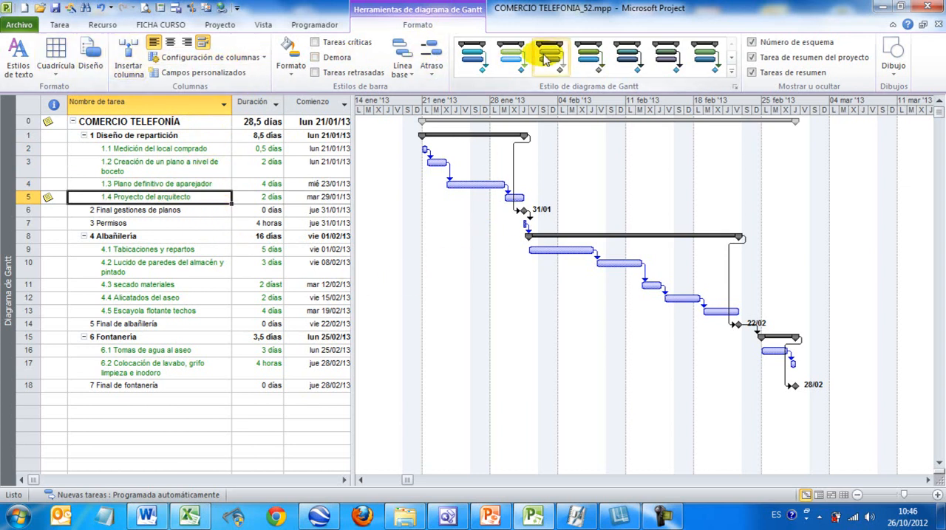
Step: Set the text style for Todo to the Bauhaus 93 font, Oblicua style and olive green colour
{"action": "left_click", "coordinate": [19, 58]}
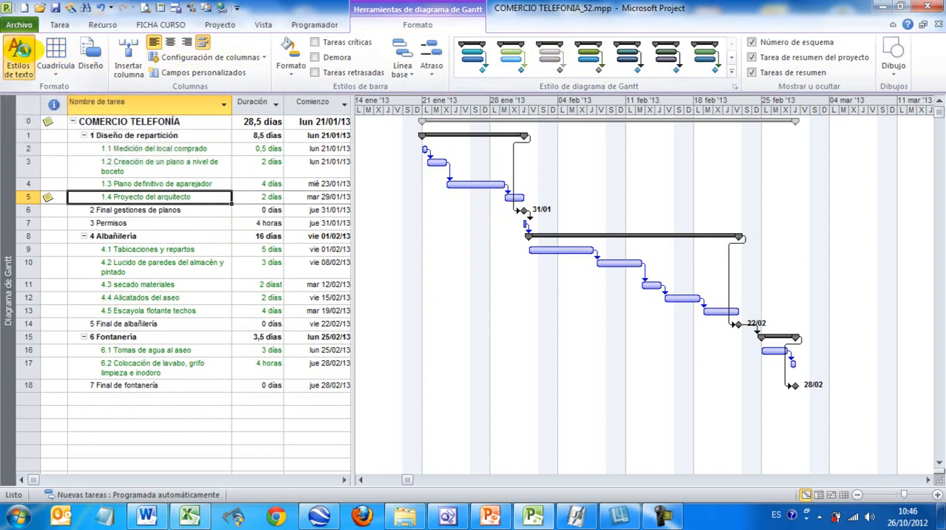
{"action": "left_click_drag", "start_coordinate": [115, 28], "coordinate": [371, 112]}
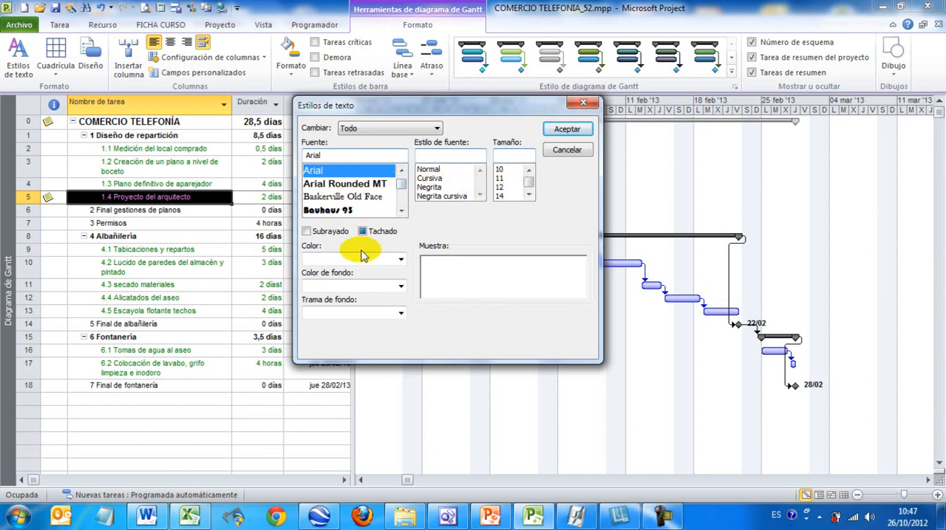
{"action": "left_click", "coordinate": [437, 130]}
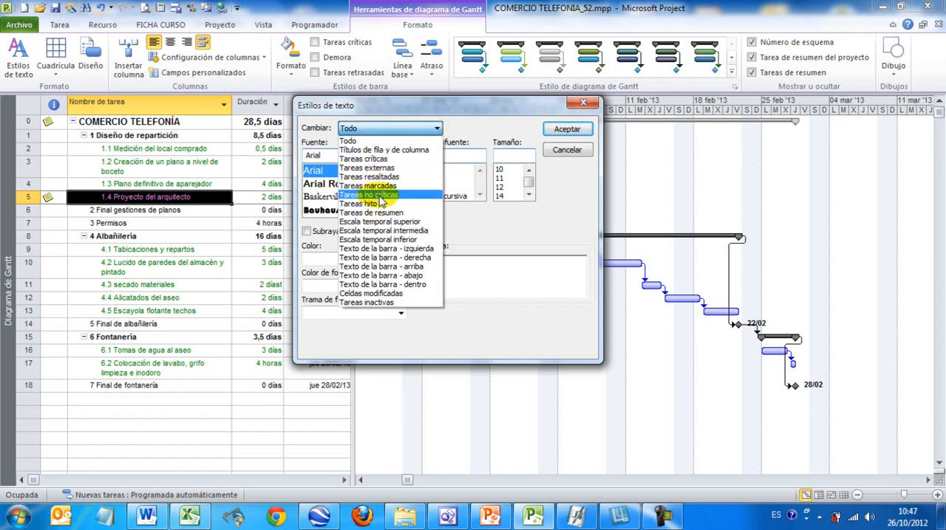
{"action": "left_click", "coordinate": [373, 141]}
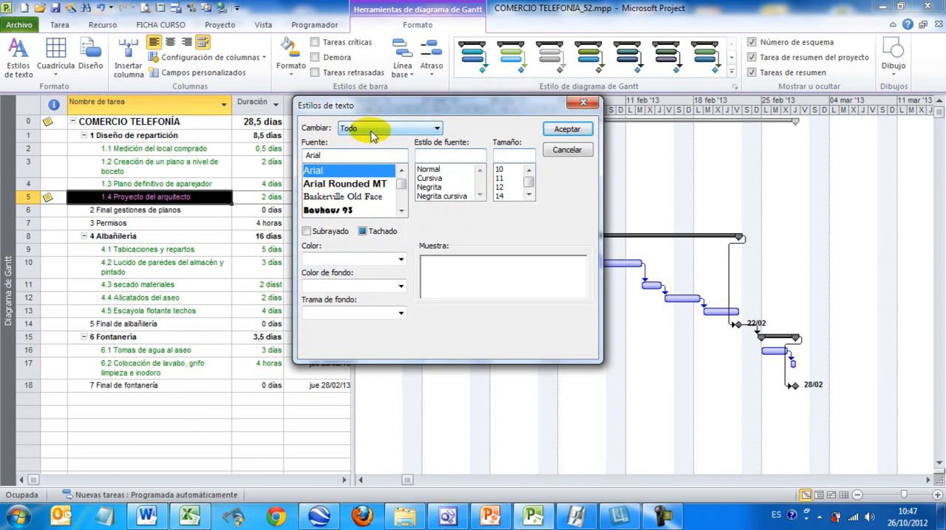
{"action": "left_click", "coordinate": [353, 212]}
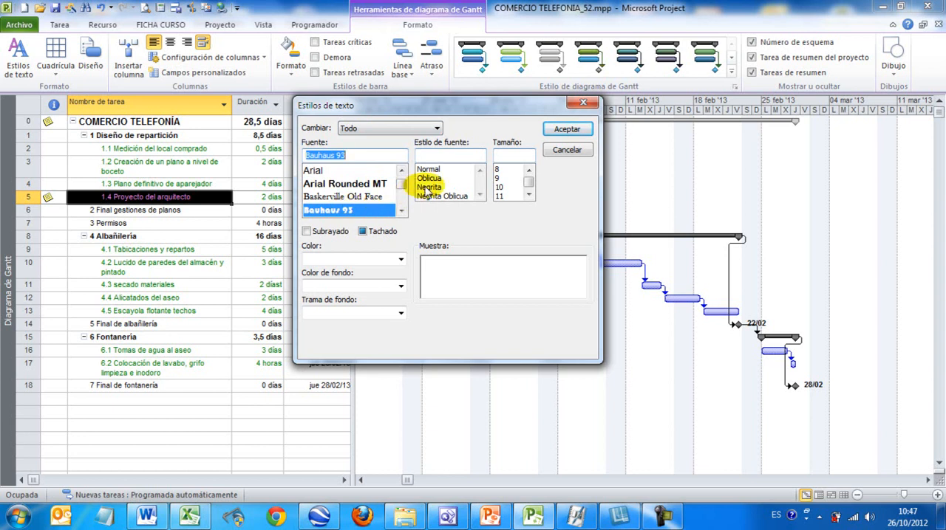
{"action": "left_click", "coordinate": [430, 179]}
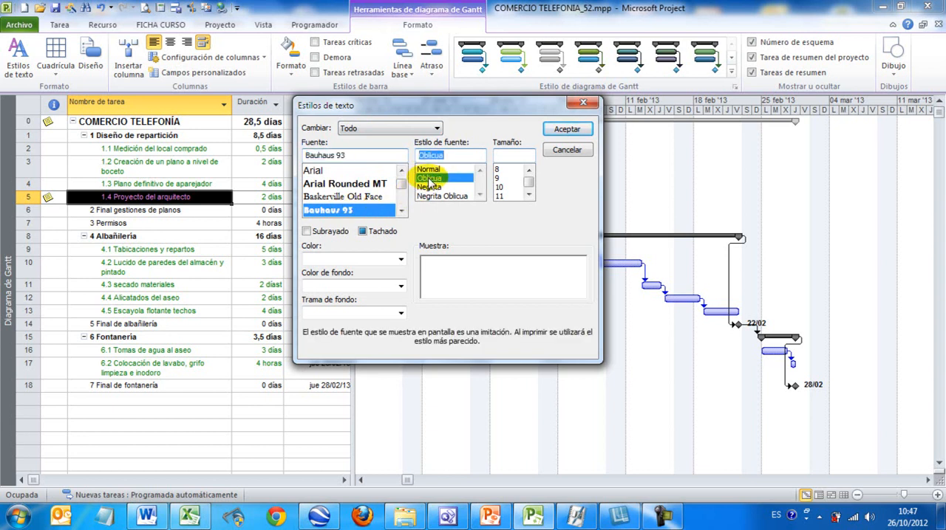
{"action": "left_click", "coordinate": [359, 258]}
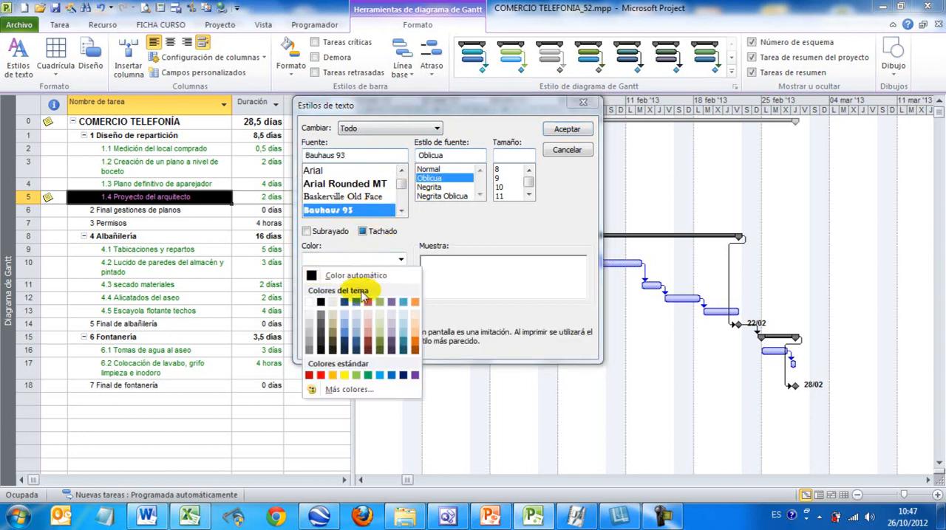
{"action": "left_click", "coordinate": [379, 342]}
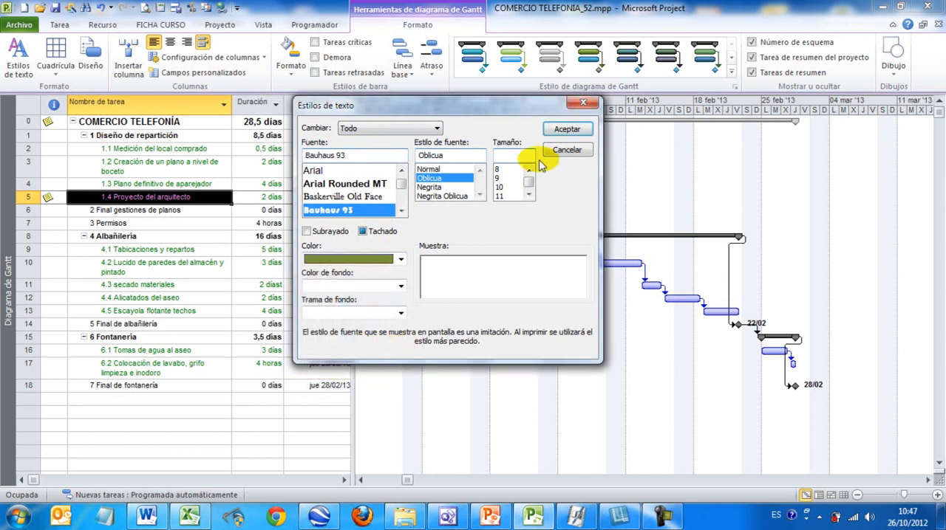
{"action": "left_click", "coordinate": [566, 128]}
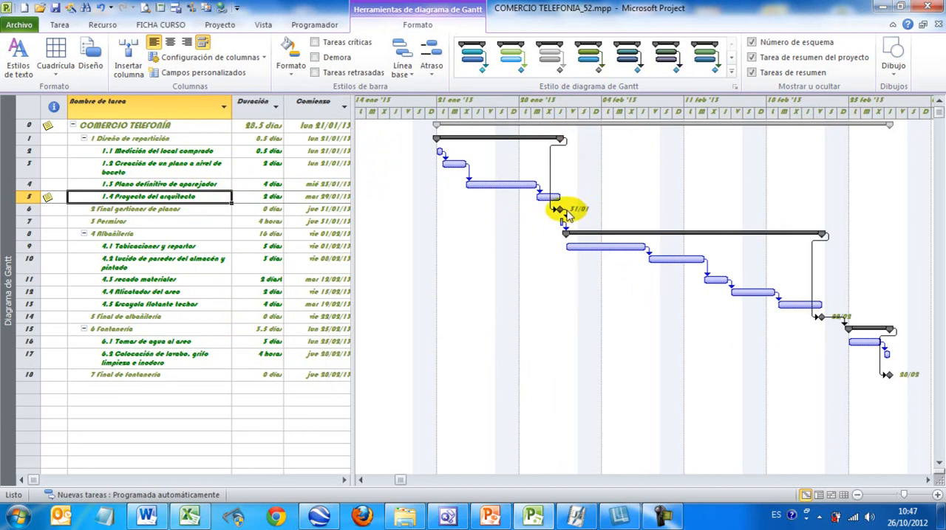
Step: Undo the text style change applied to the whole project
{"action": "mouse_move", "coordinate": [563, 211]}
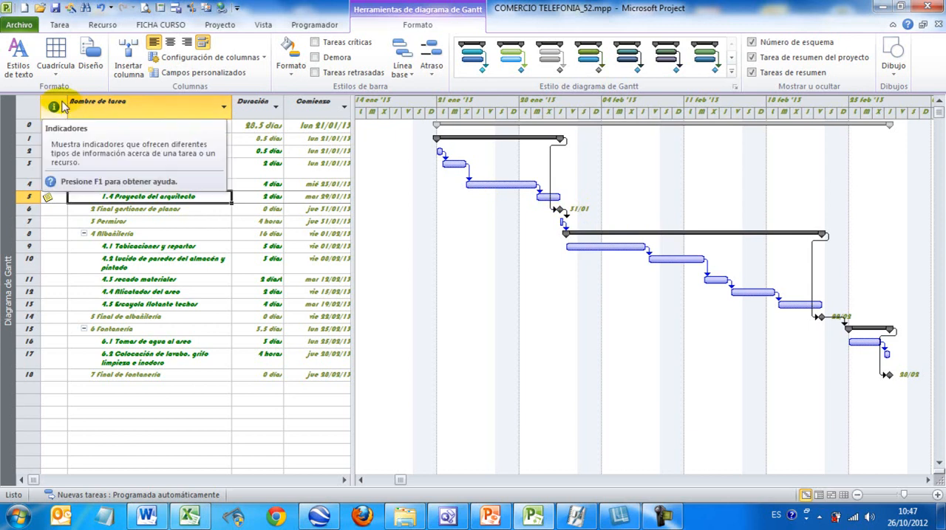
{"action": "key", "text": "ctrl+z"}
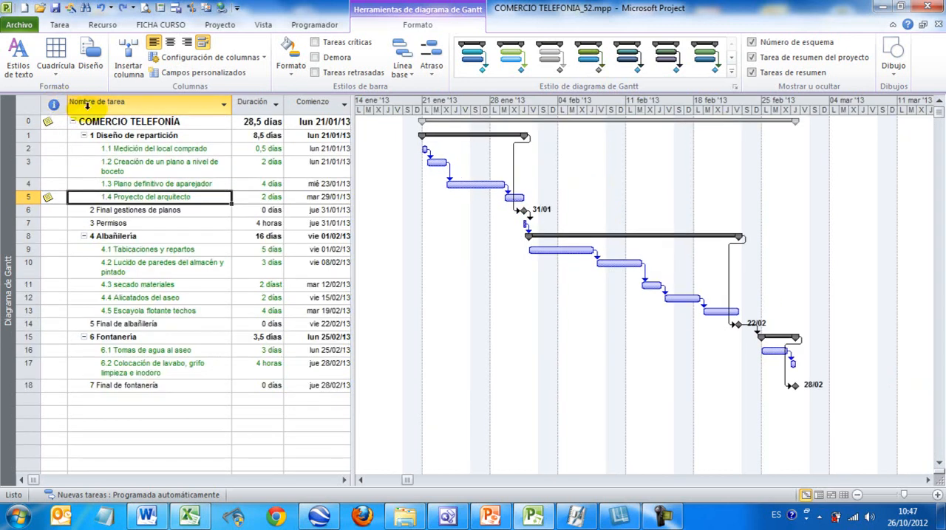
Step: Give the Filas de Gantt gridlines a dashed line type in the blue theme colour
{"action": "left_click", "coordinate": [63, 74]}
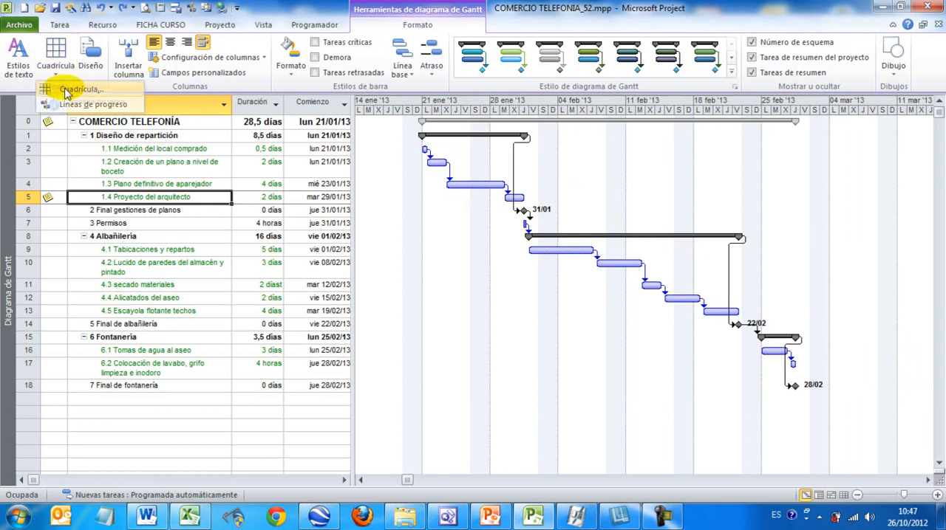
{"action": "left_click", "coordinate": [67, 91]}
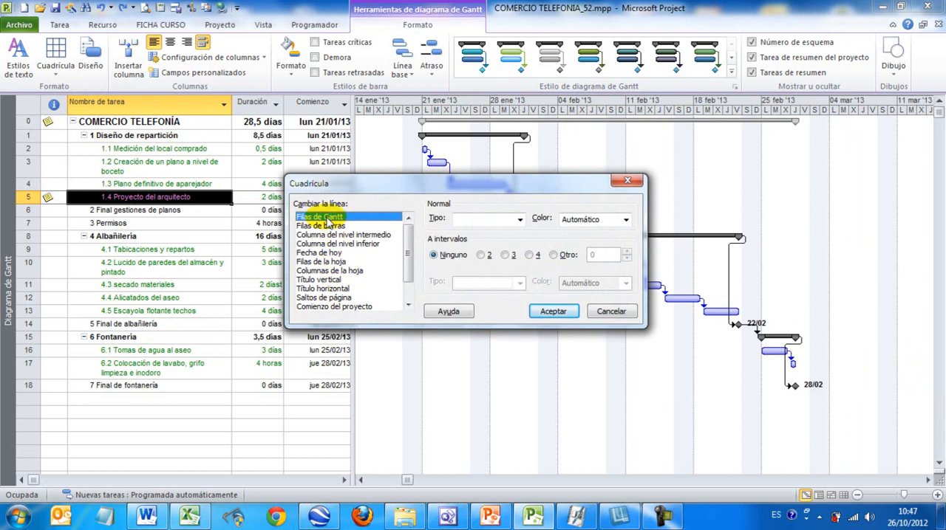
{"action": "left_click", "coordinate": [482, 221]}
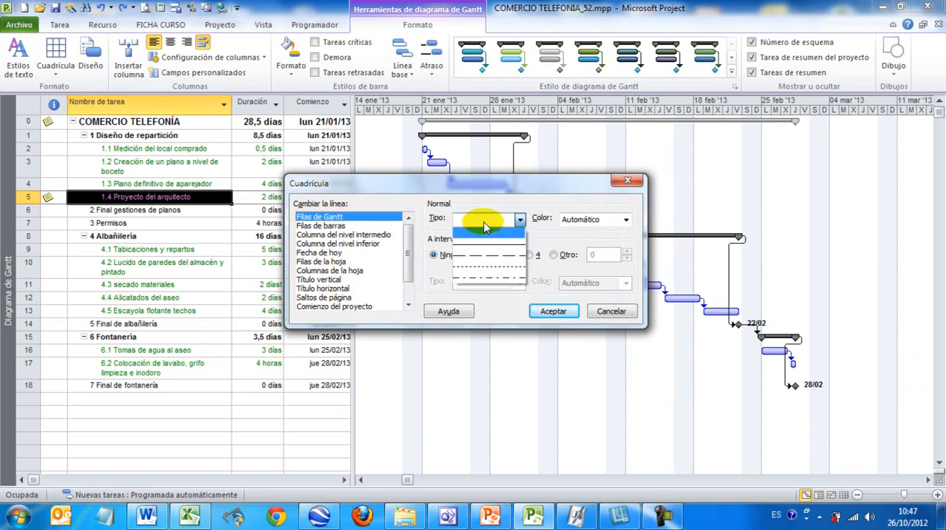
{"action": "left_click", "coordinate": [482, 260]}
{"action": "left_click", "coordinate": [581, 219]}
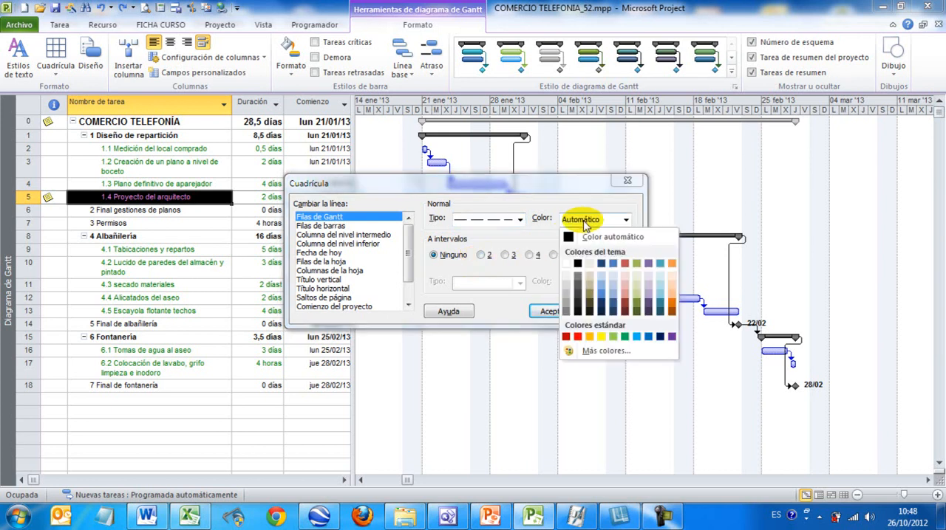
{"action": "left_click", "coordinate": [611, 265]}
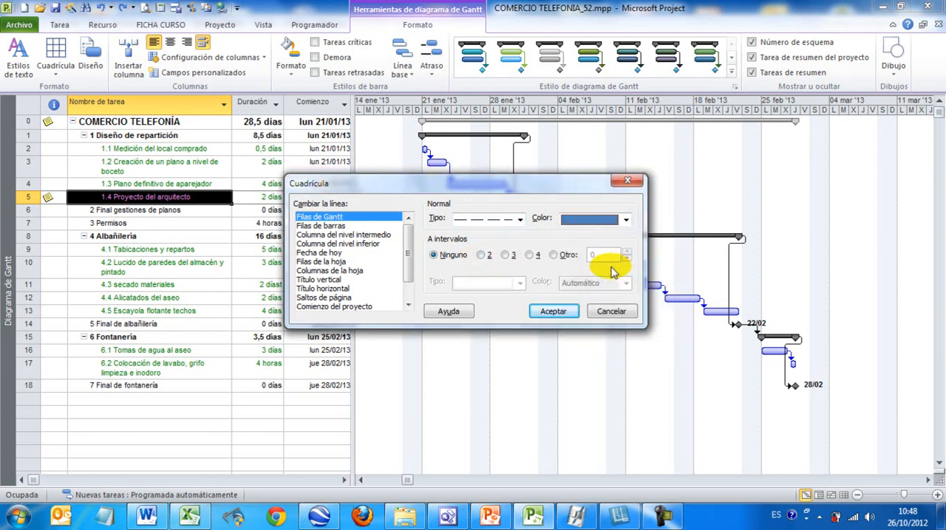
{"action": "left_click", "coordinate": [554, 311]}
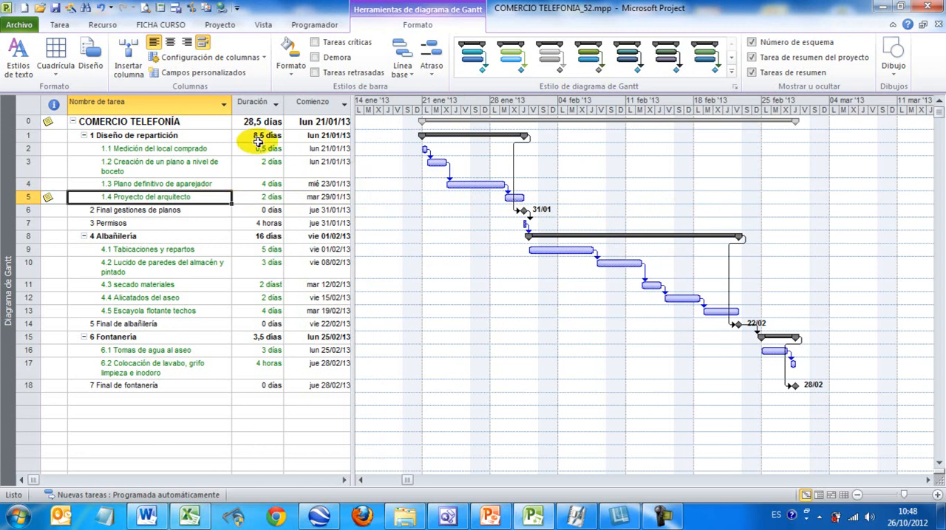
Step: Remove the Filas de Gantt gridlines by setting their normal line type to blank
{"action": "right_click", "coordinate": [427, 192]}
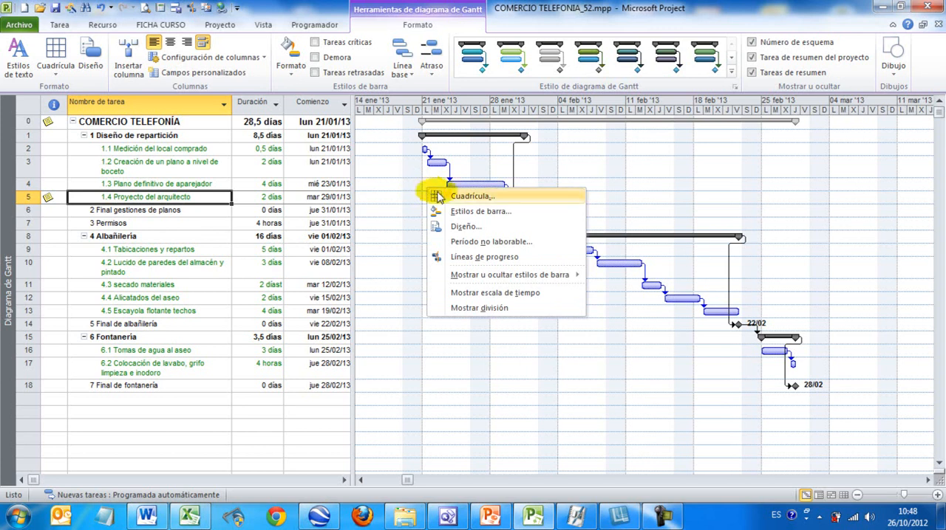
{"action": "left_click", "coordinate": [436, 196]}
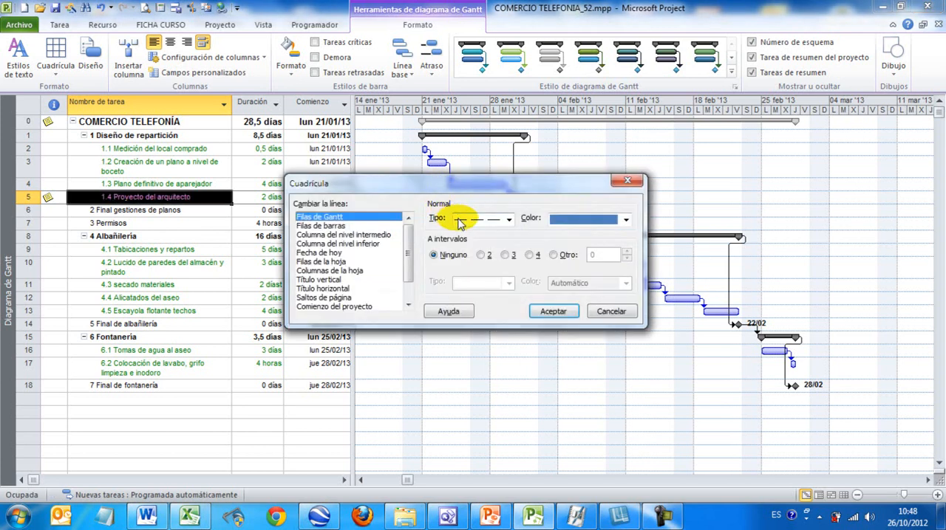
{"action": "left_click", "coordinate": [460, 219]}
{"action": "left_click", "coordinate": [464, 244]}
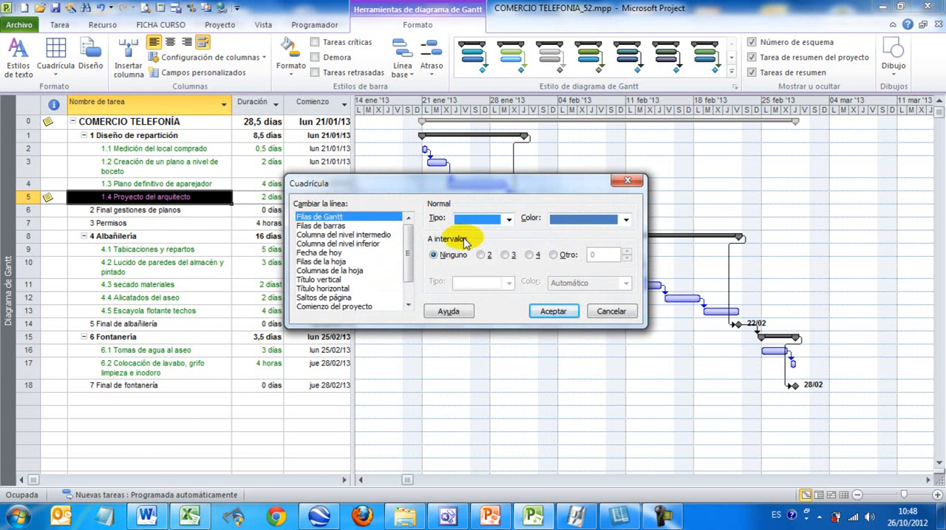
{"action": "left_click", "coordinate": [552, 312]}
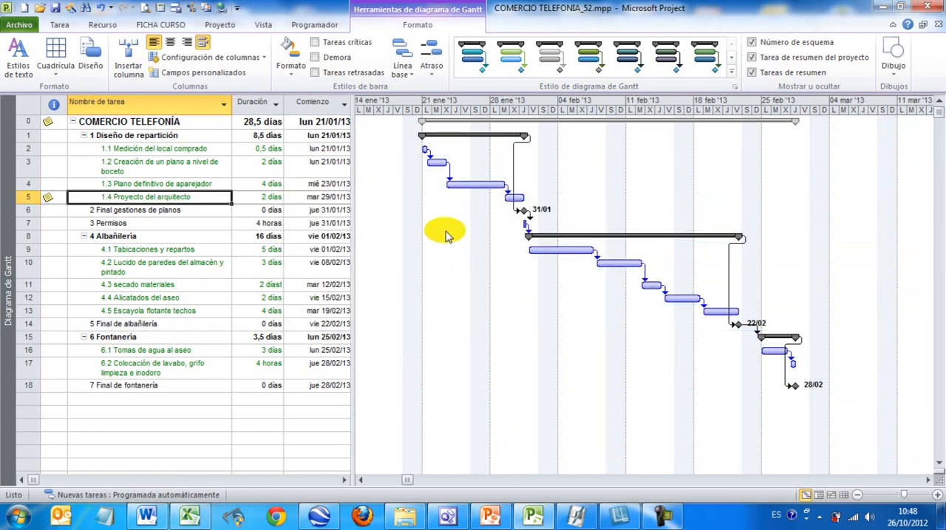
Step: Examine the Gantt layout options for link style, date format and bar height, leaving the settings as they are
{"action": "left_click", "coordinate": [92, 58]}
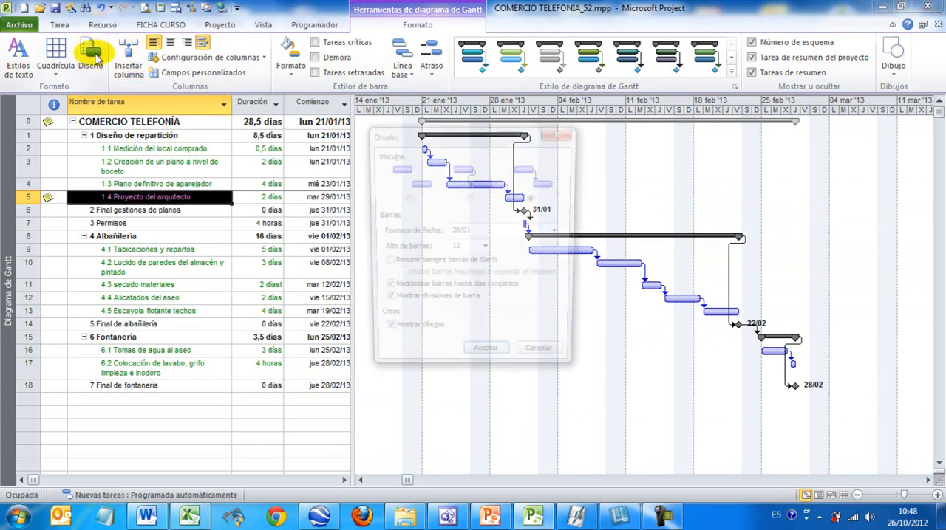
{"action": "left_click_drag", "start_coordinate": [440, 141], "coordinate": [484, 113]}
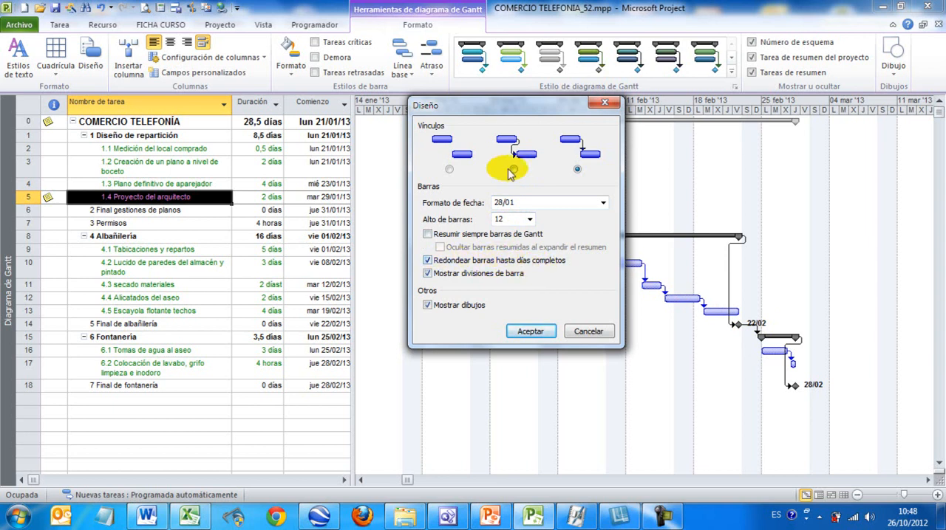
{"action": "left_click_drag", "start_coordinate": [516, 105], "coordinate": [404, 84]}
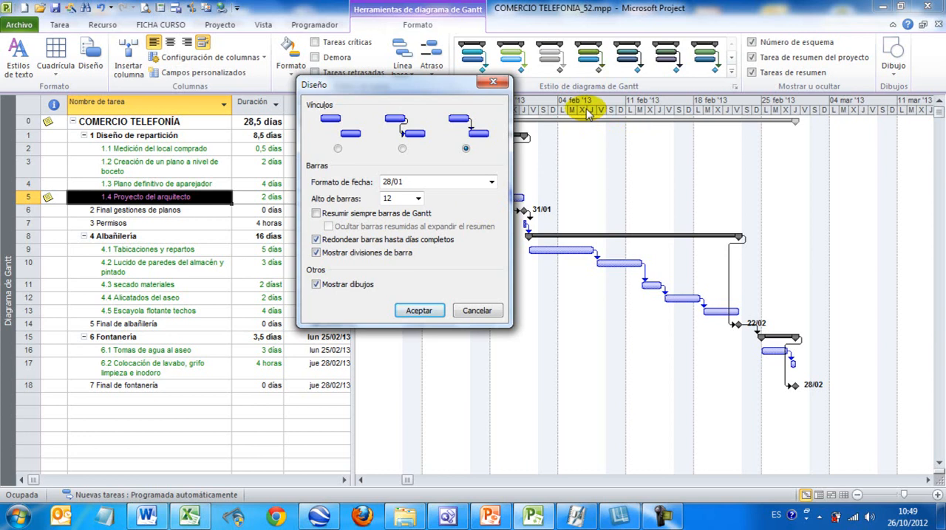
{"action": "left_click", "coordinate": [433, 311]}
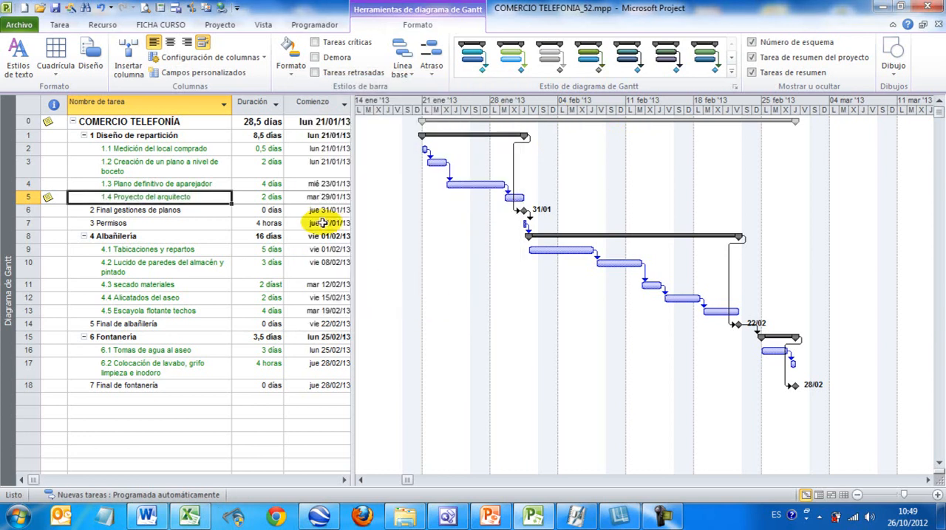
{"action": "left_click", "coordinate": [90, 56]}
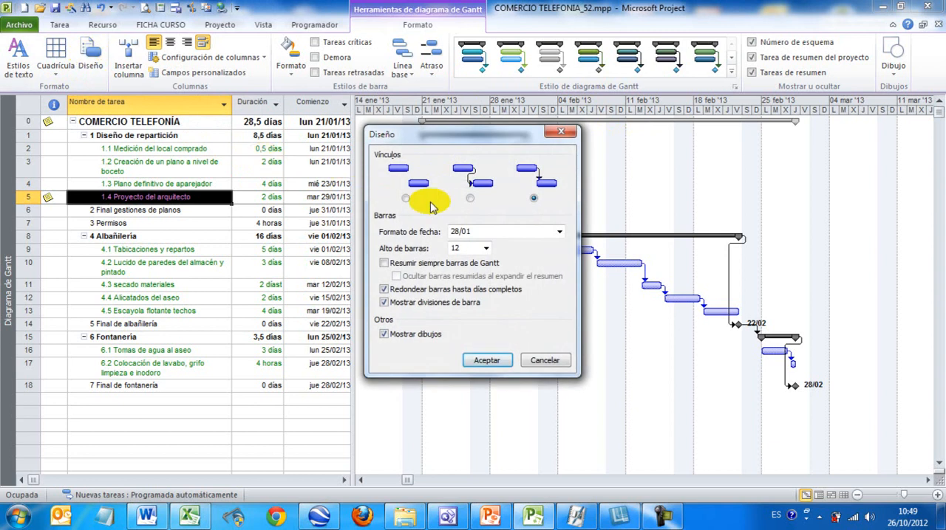
{"action": "left_click", "coordinate": [543, 361]}
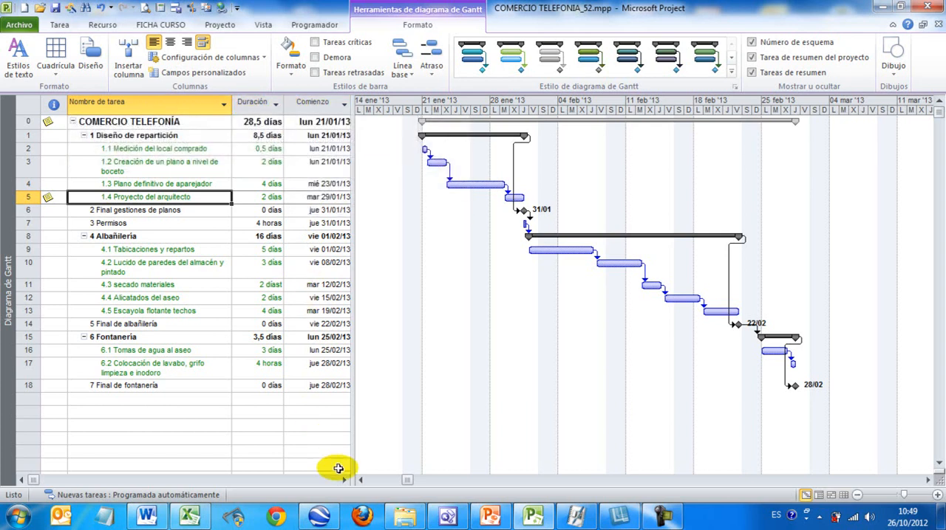
Step: Widen the task table as far as the Agregar nueva columna column and look through the fields available for a new column
{"action": "left_click_drag", "start_coordinate": [358, 420], "coordinate": [663, 379]}
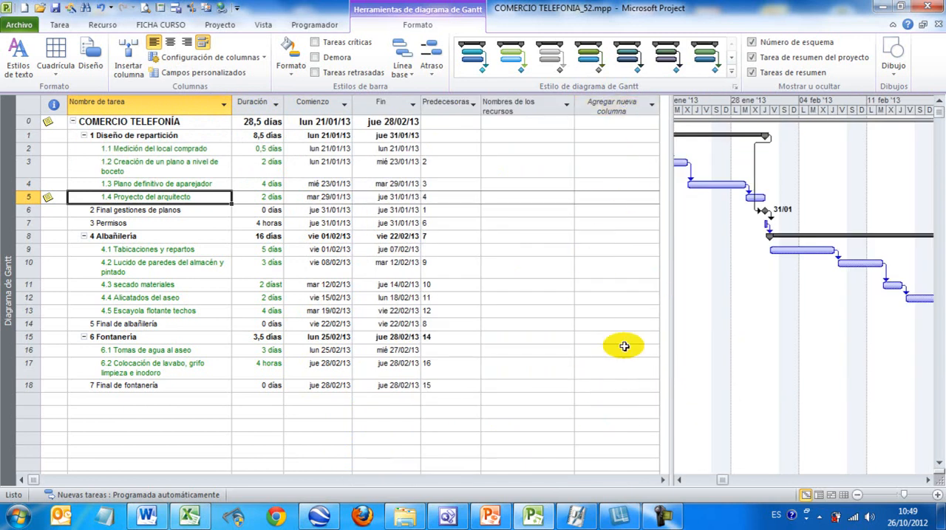
{"action": "left_click", "coordinate": [653, 109]}
{"action": "left_click", "coordinate": [653, 109]}
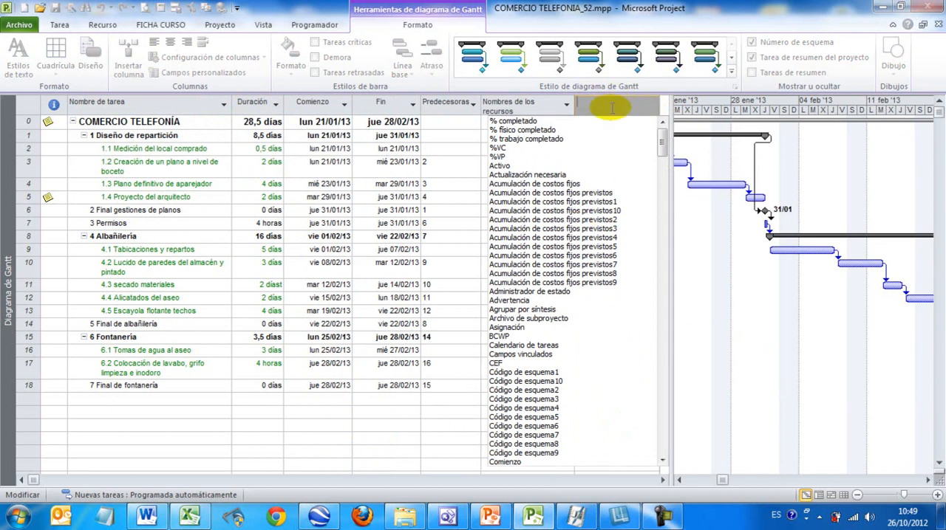
{"action": "key", "text": "Escape"}
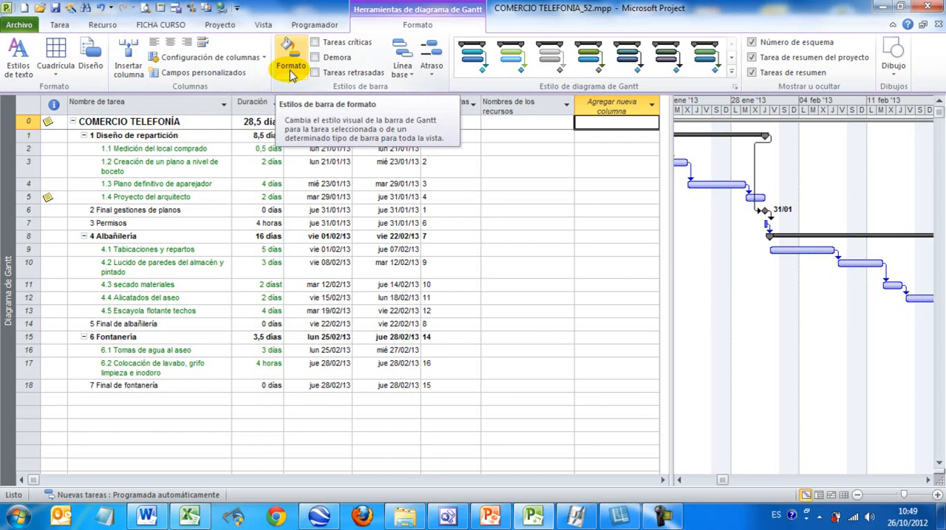
Step: Give the Gantt bar of task 1.3 Plano definitivo de aparejador the standard orange colour for its middle part
{"action": "left_click", "coordinate": [140, 184]}
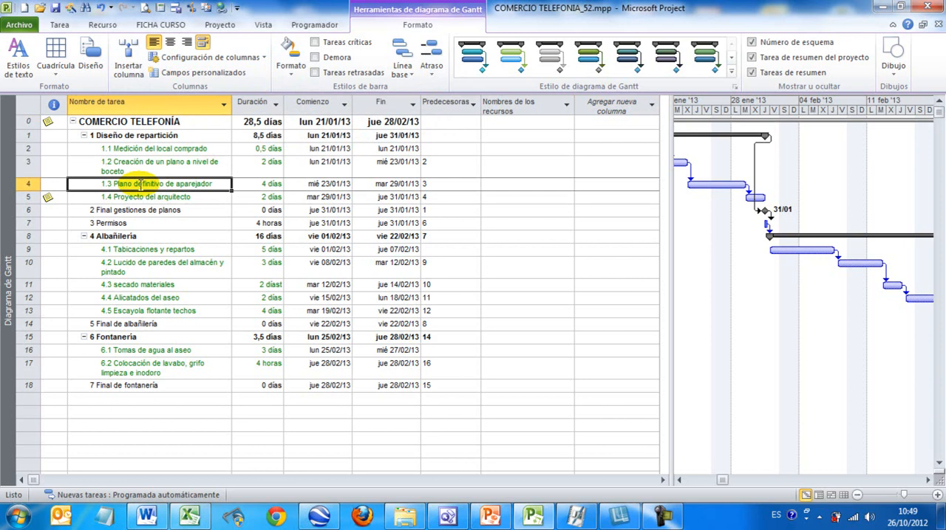
{"action": "left_click", "coordinate": [291, 65]}
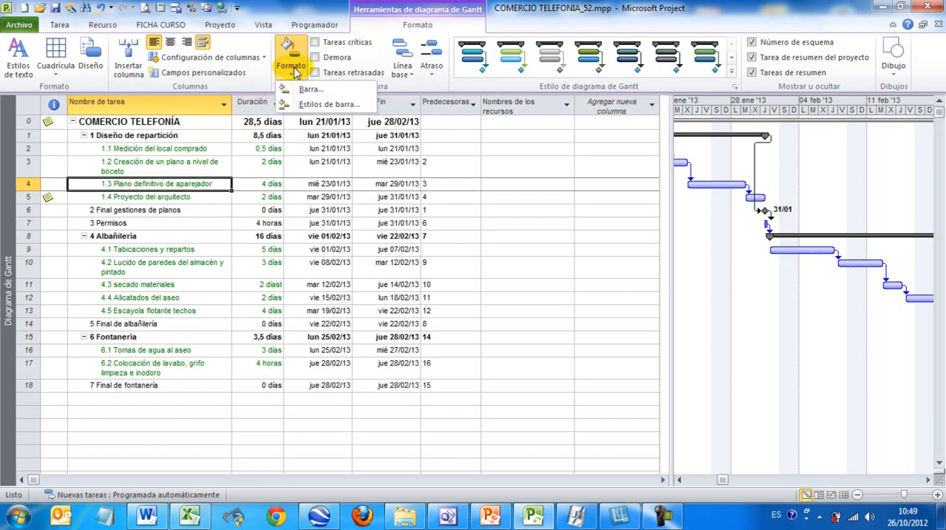
{"action": "left_click", "coordinate": [295, 89]}
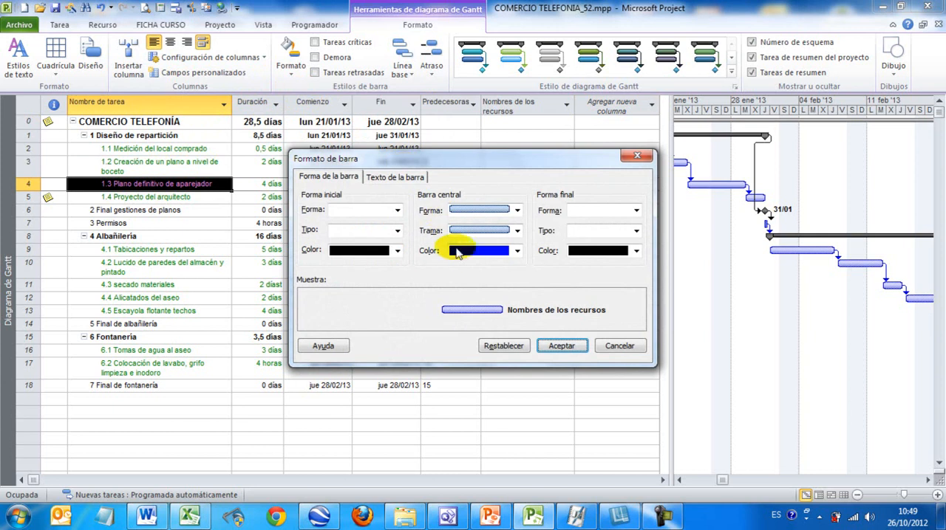
{"action": "left_click", "coordinate": [461, 252]}
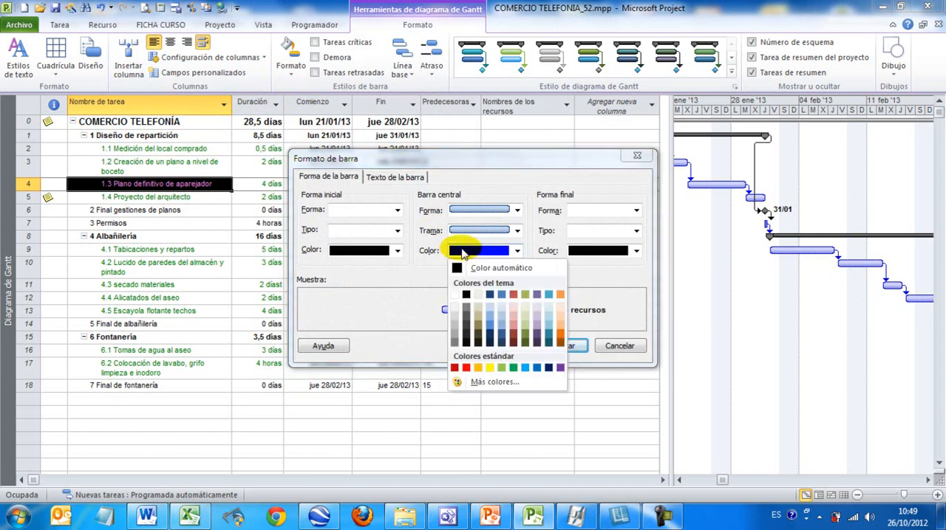
{"action": "left_click", "coordinate": [477, 368]}
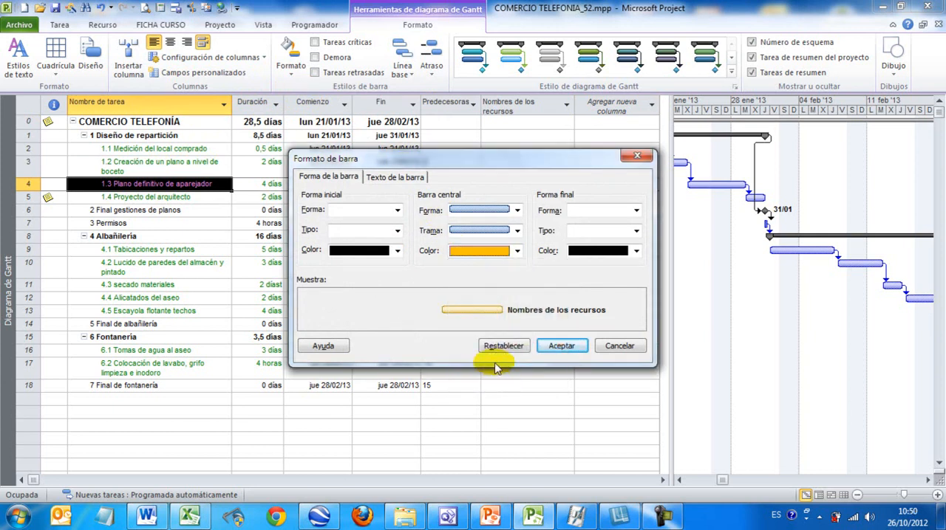
{"action": "left_click", "coordinate": [555, 346]}
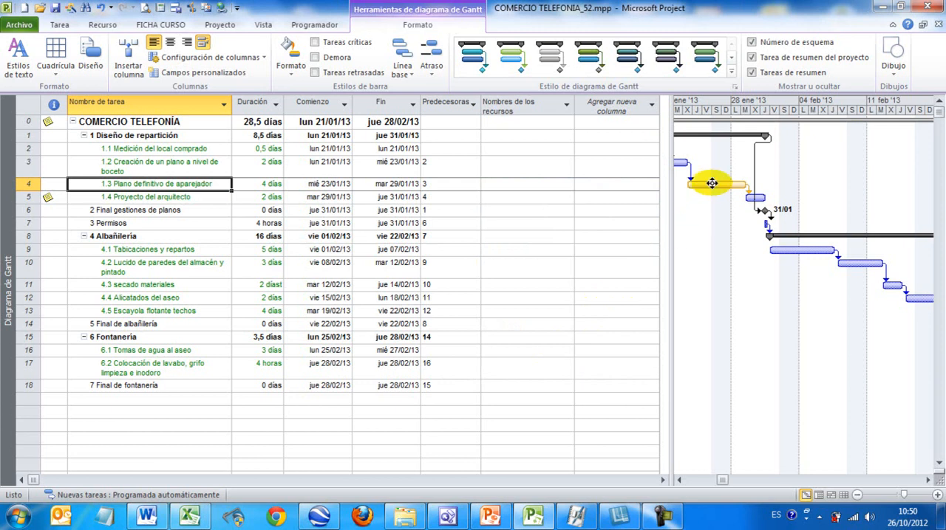
{"action": "mouse_move", "coordinate": [710, 188]}
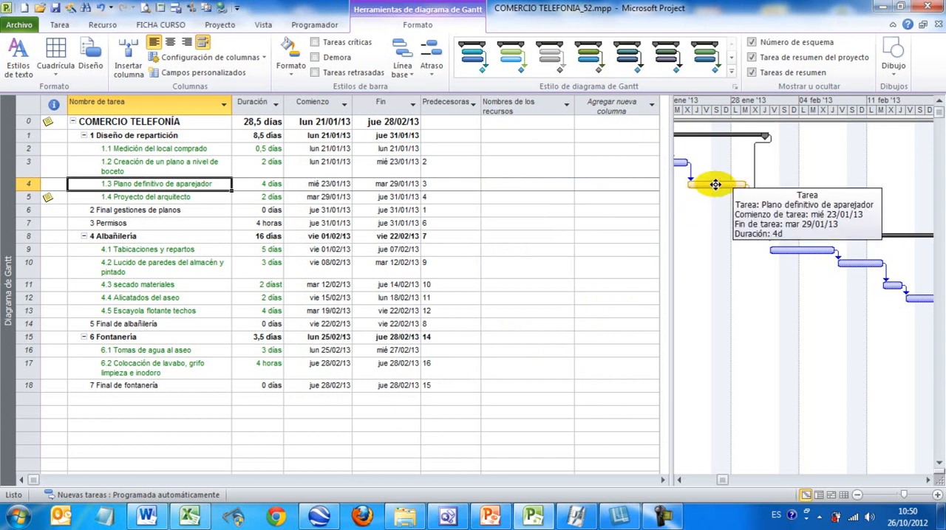
Step: Examine the bar styles available for the whole view, leaving them as they are
{"action": "left_click", "coordinate": [290, 65]}
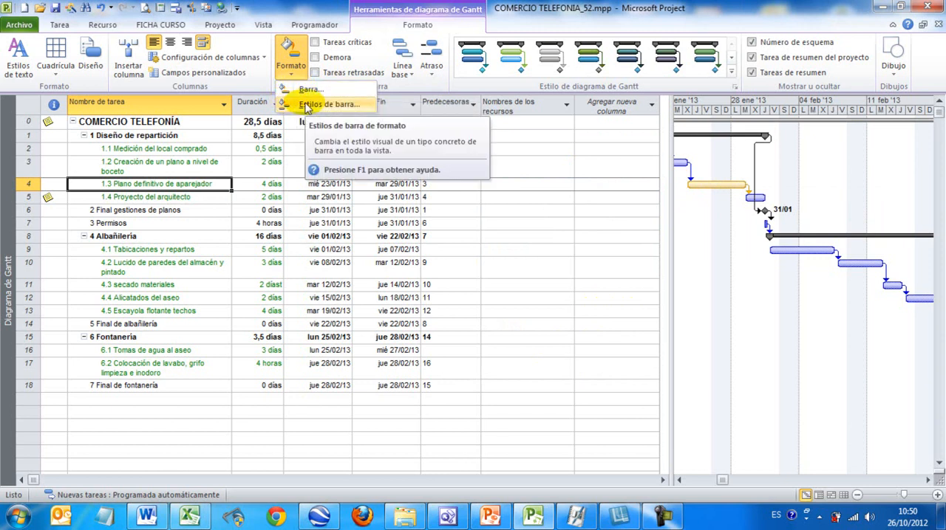
{"action": "left_click", "coordinate": [325, 104]}
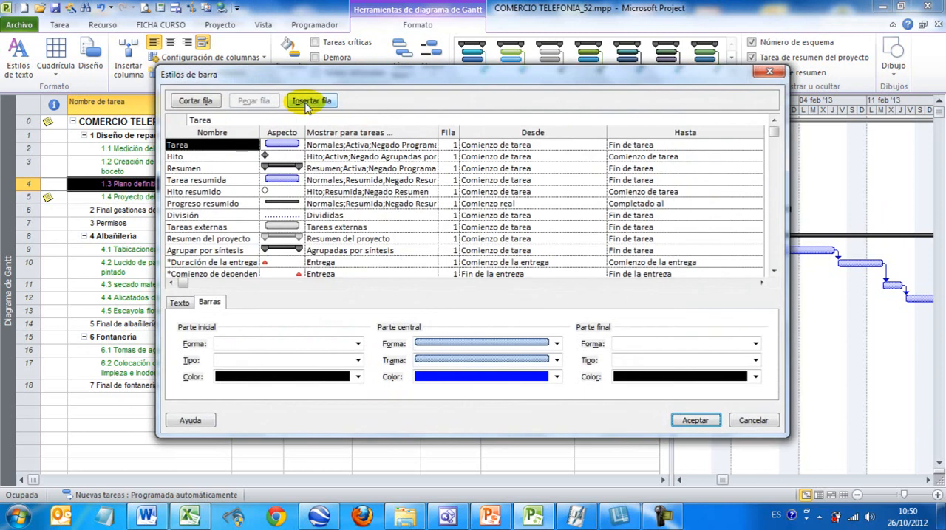
{"action": "left_click_drag", "start_coordinate": [308, 72], "coordinate": [278, 62]}
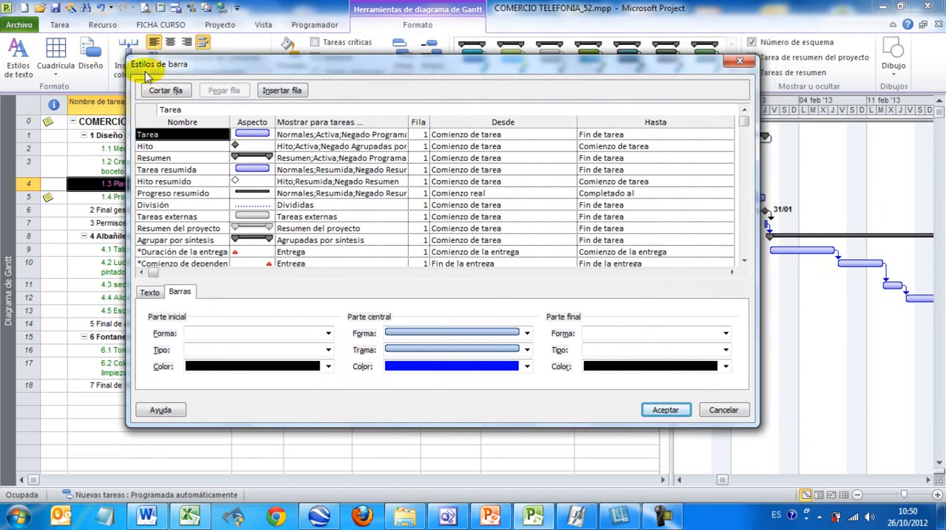
{"action": "left_click", "coordinate": [720, 411]}
Step: Undo the bar colour change on task 1.3 and widen the chart area by narrowing the task table to the Predecesoras column
{"action": "right_click", "coordinate": [699, 251]}
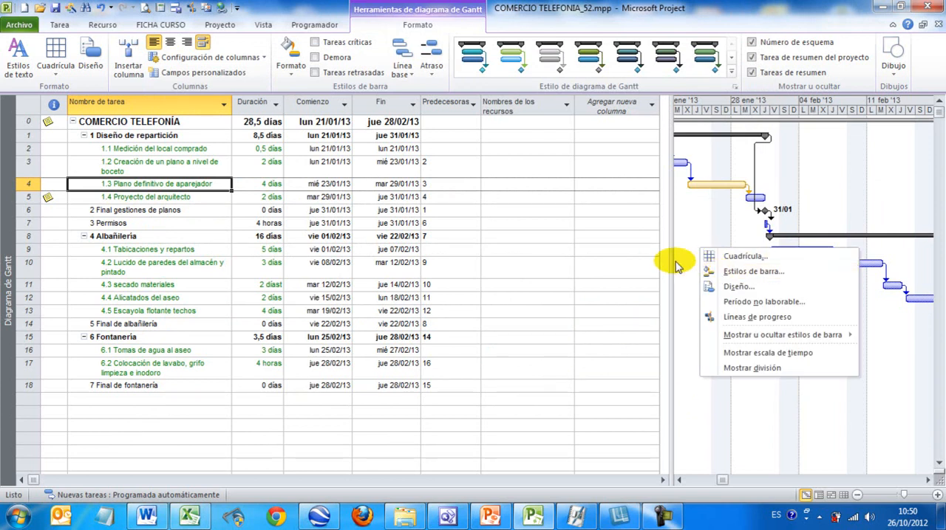
{"action": "left_click", "coordinate": [673, 266]}
{"action": "left_click_drag", "start_coordinate": [672, 265], "coordinate": [385, 261]}
{"action": "key", "text": "ctrl+z"}
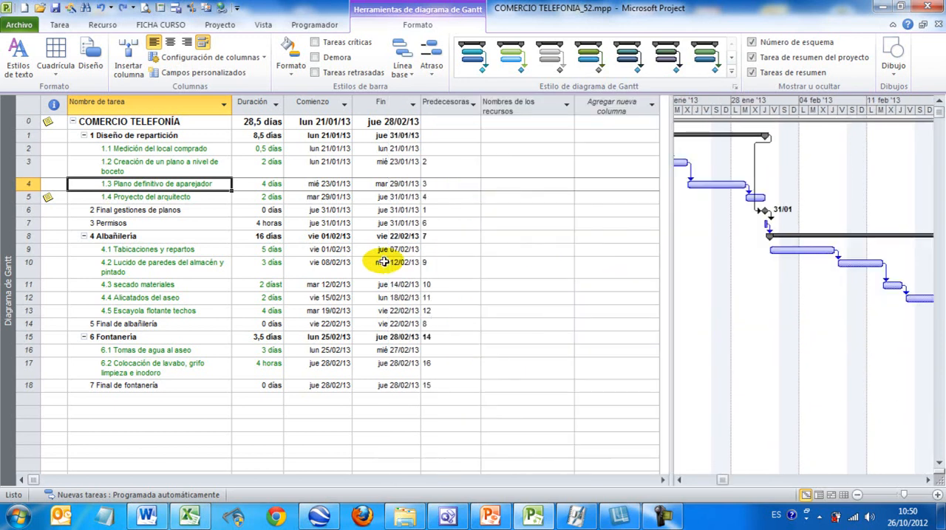
{"action": "left_click_drag", "start_coordinate": [672, 228], "coordinate": [467, 220]}
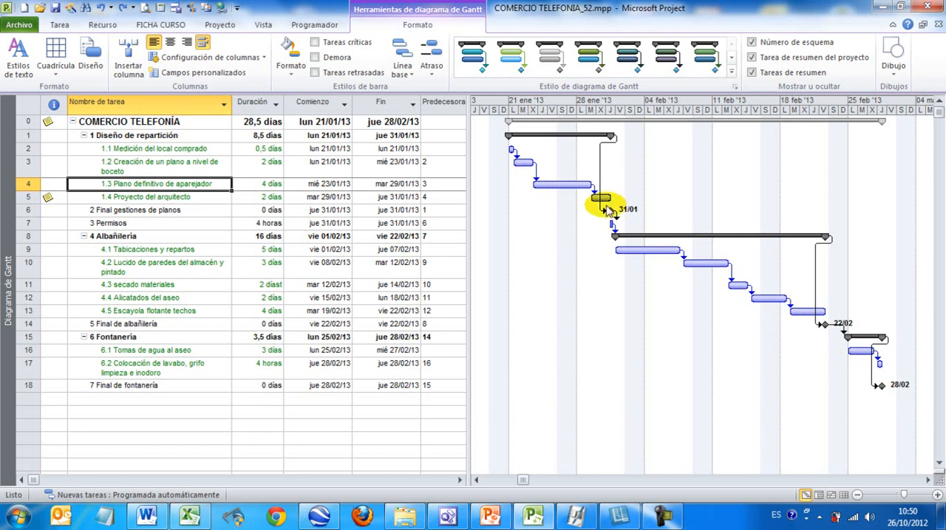
Step: Highlight the critical tasks in the chart and inspect the bar and duration of task 4.3 secado materiales
{"action": "left_click", "coordinate": [316, 43]}
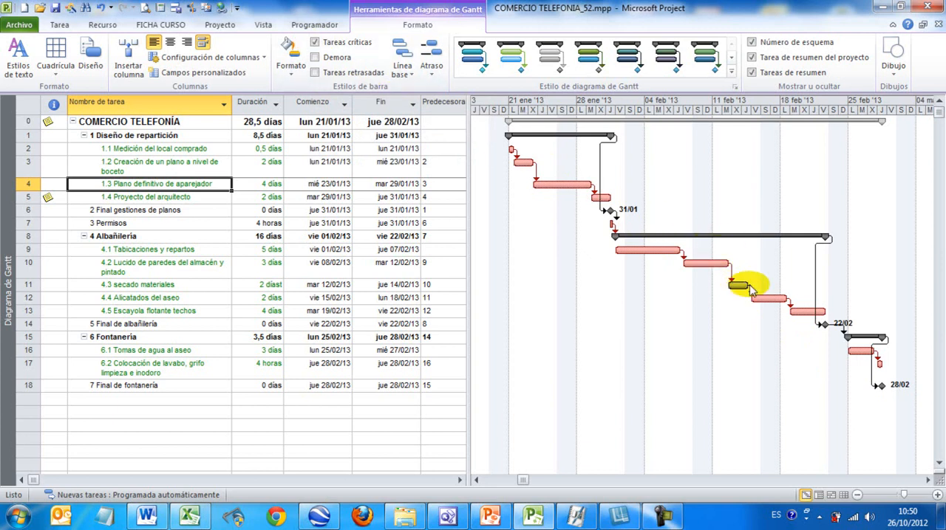
{"action": "left_click_drag", "start_coordinate": [741, 285], "coordinate": [736, 285]}
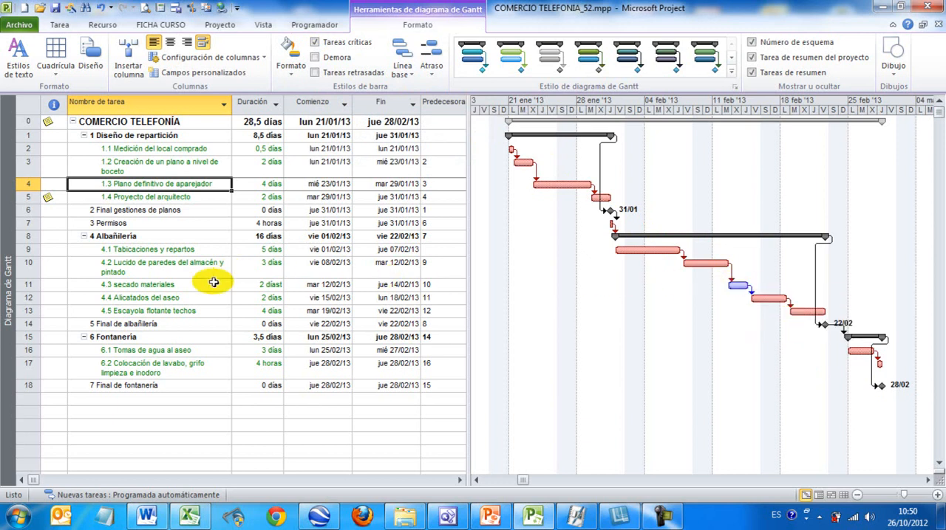
{"action": "left_click", "coordinate": [275, 285]}
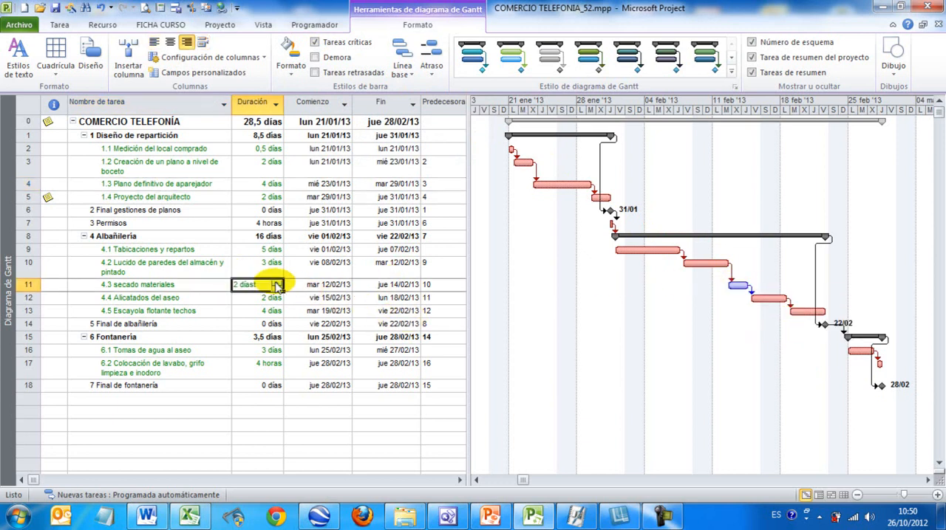
Step: Turn off the Tareas críticas highlighting and switch the Tareas retrasadas display on and off again
{"action": "left_click", "coordinate": [314, 42]}
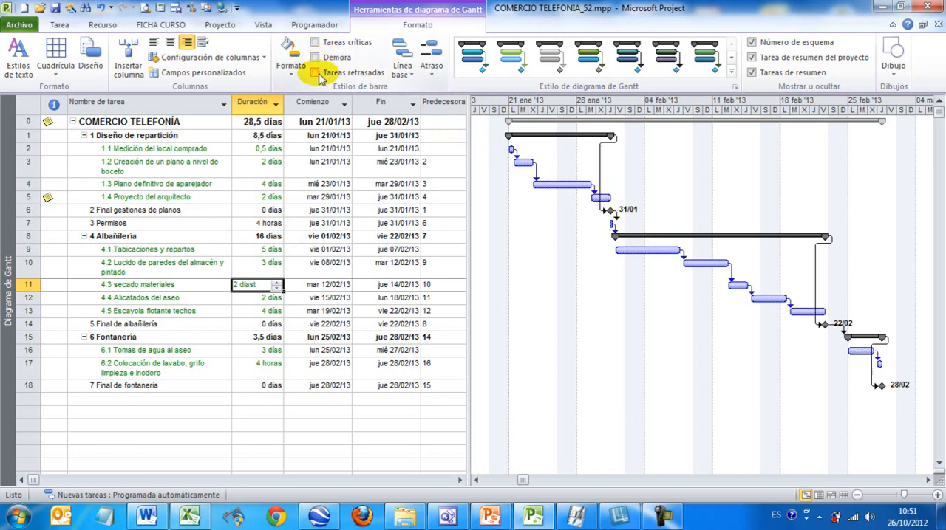
{"action": "left_click", "coordinate": [321, 76]}
{"action": "left_click", "coordinate": [319, 77]}
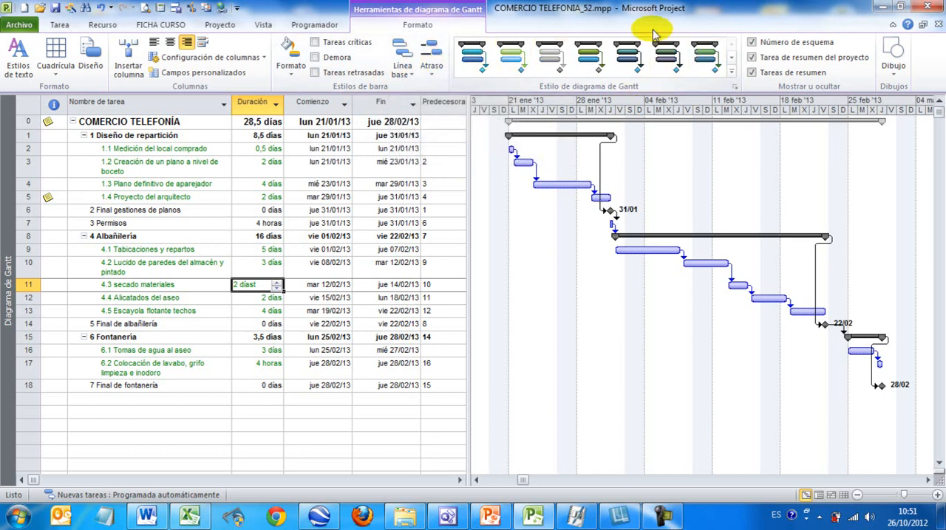
Step: Try two blue Estilos de presentación on the Gantt chart, first the bright blue and then the darker blue one
{"action": "left_click", "coordinate": [731, 72]}
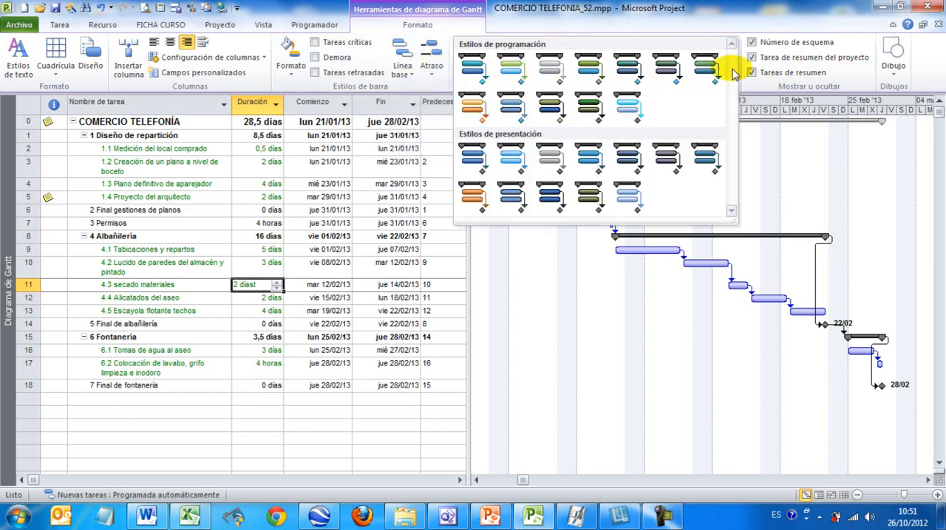
{"action": "left_click", "coordinate": [587, 157]}
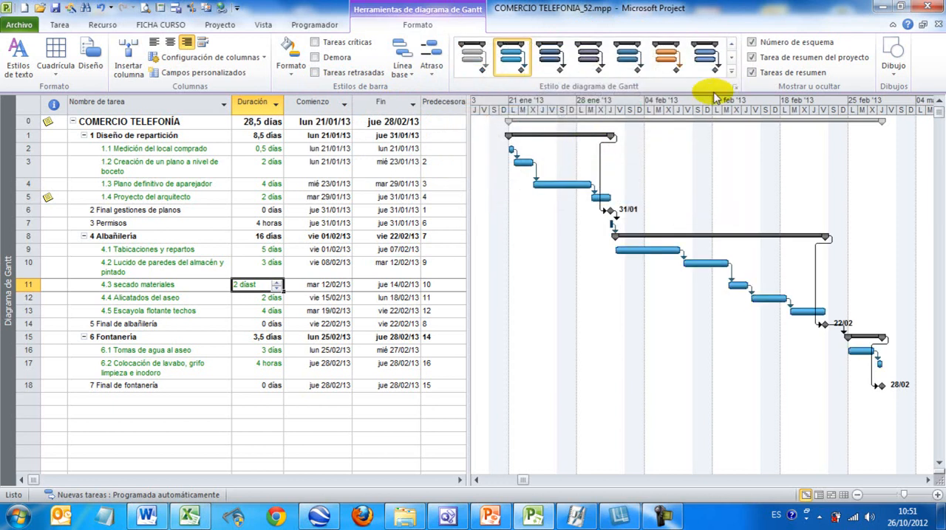
{"action": "left_click", "coordinate": [734, 72]}
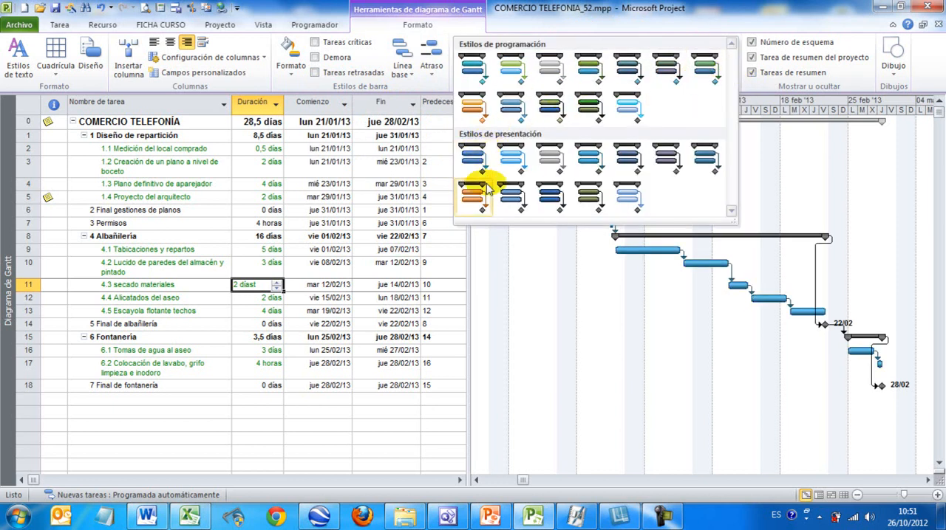
{"action": "left_click", "coordinate": [508, 196]}
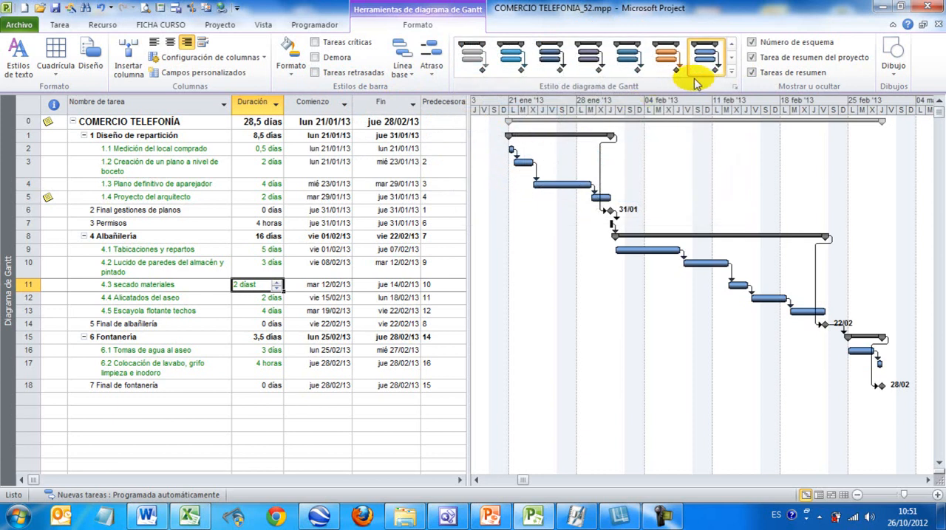
Step: Apply the light blue style at the end of Estilos de programación to the Gantt chart
{"action": "left_click", "coordinate": [731, 73]}
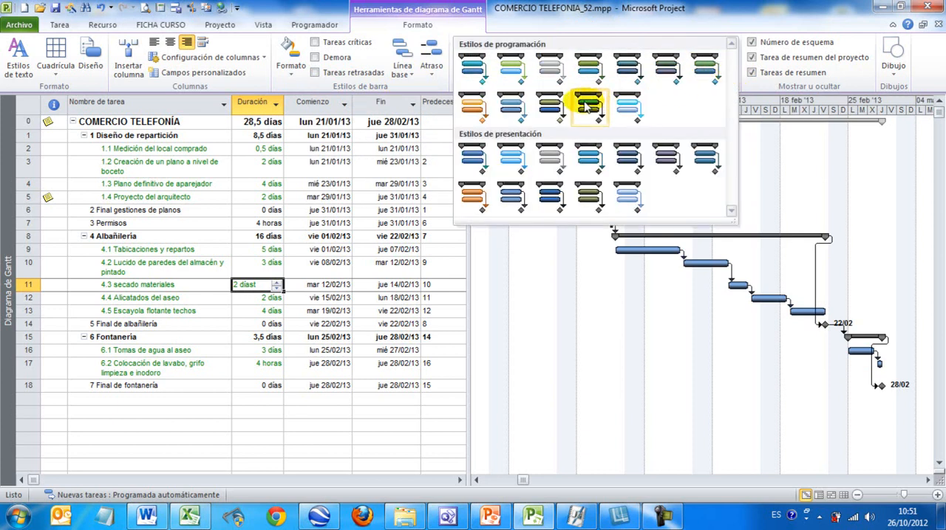
{"action": "left_click", "coordinate": [622, 97]}
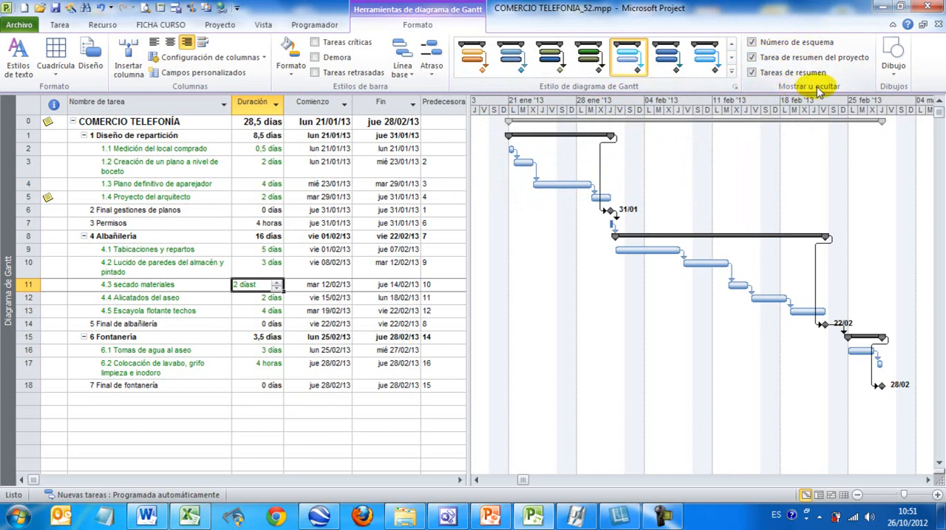
Step: Hide and restore the outline numbers and the project summary task, and select the COMERCIO TELEFONÍA summary row
{"action": "left_click", "coordinate": [752, 43]}
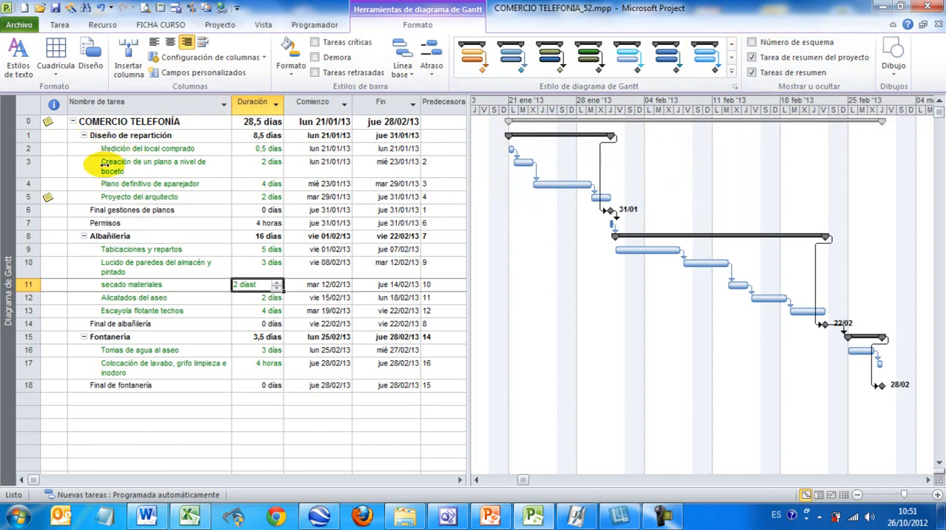
{"action": "left_click", "coordinate": [751, 42]}
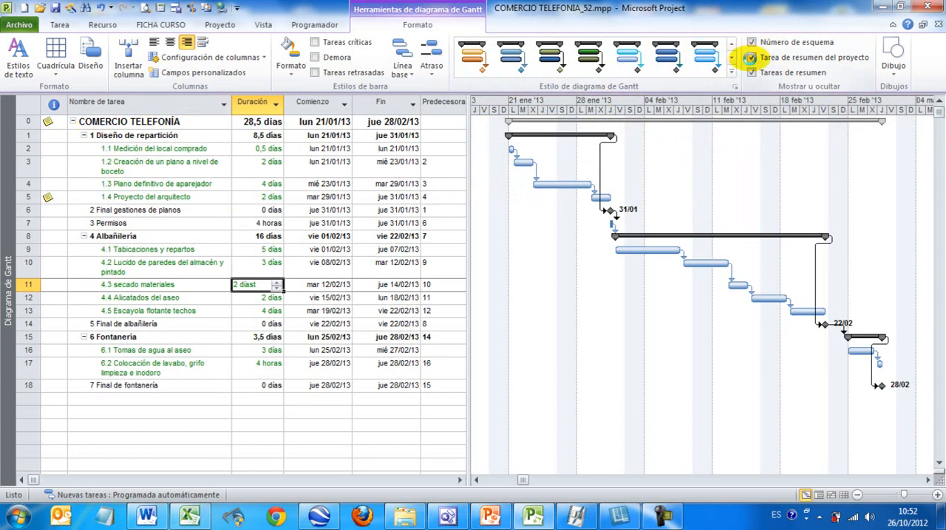
{"action": "left_click", "coordinate": [751, 58]}
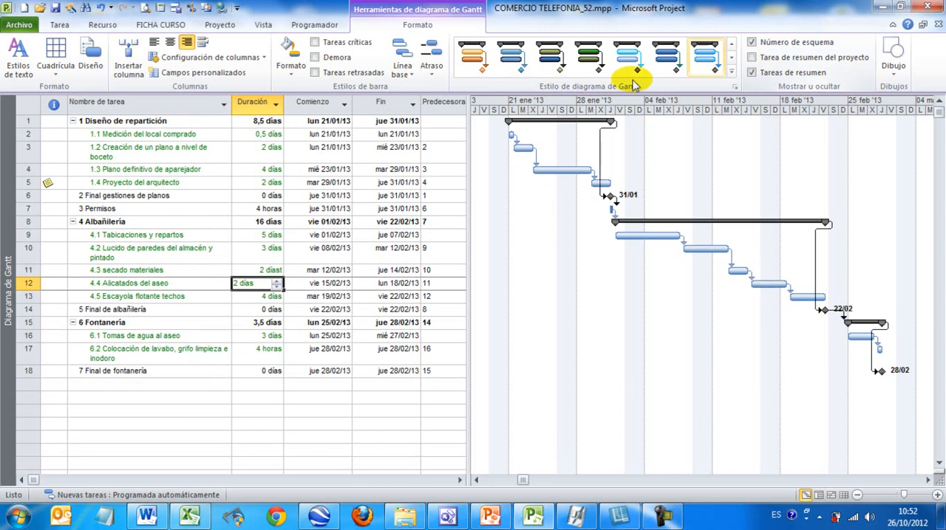
{"action": "left_click", "coordinate": [751, 58]}
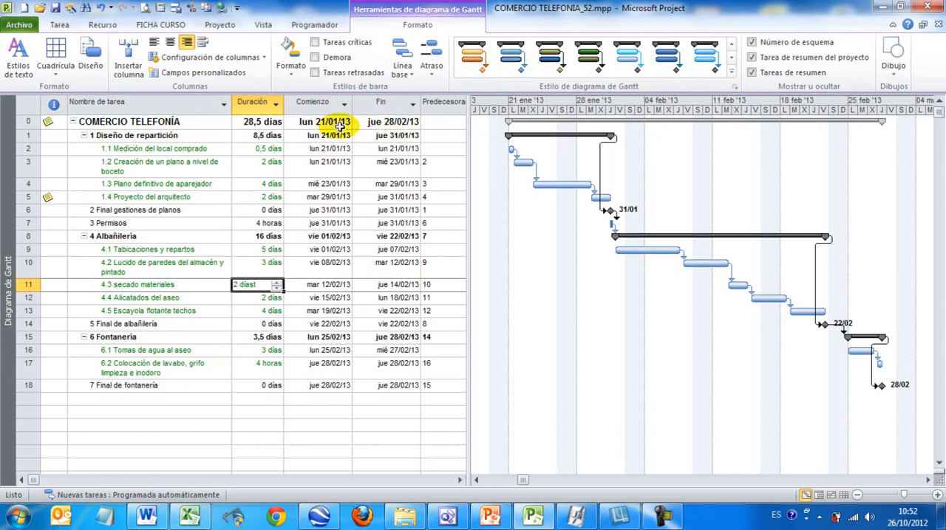
{"action": "left_click", "coordinate": [198, 123]}
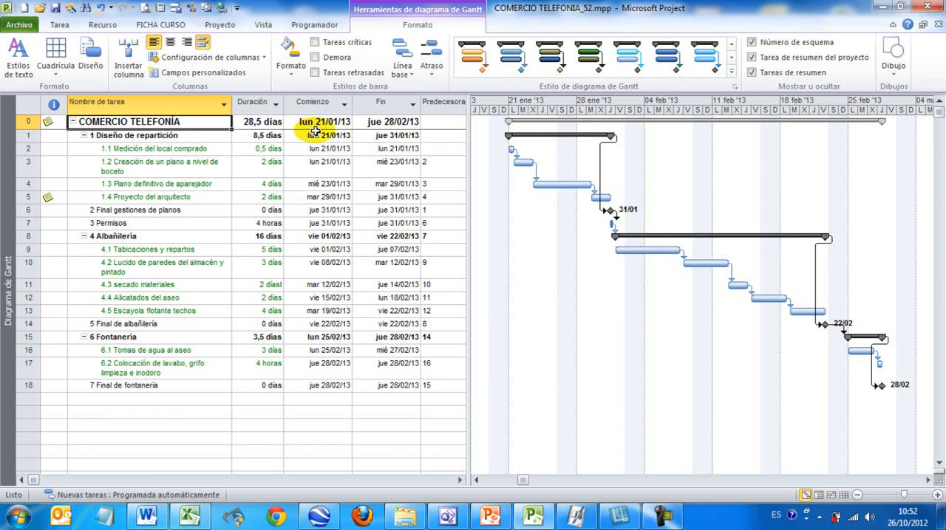
Step: Hide and restore the summary tasks, and try switching the outline number and project summary task displays off and on
{"action": "left_click", "coordinate": [752, 73]}
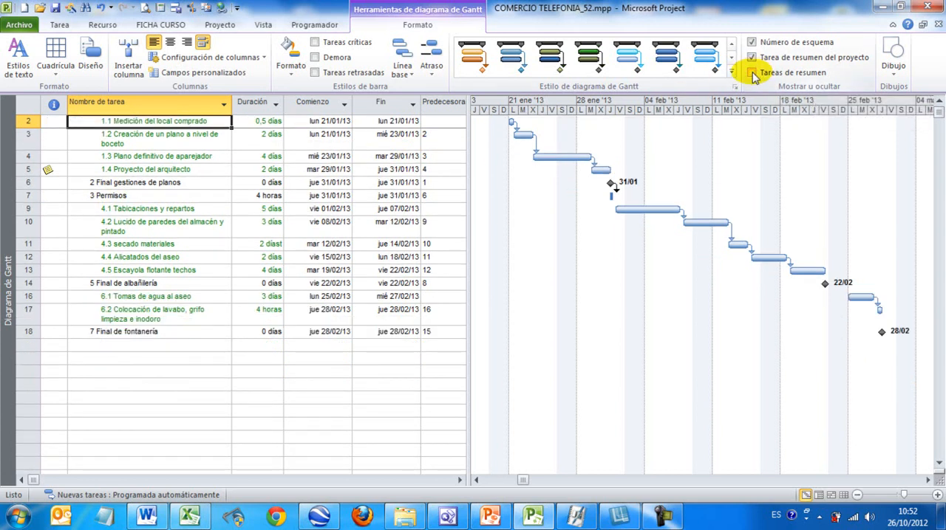
{"action": "left_click", "coordinate": [752, 73]}
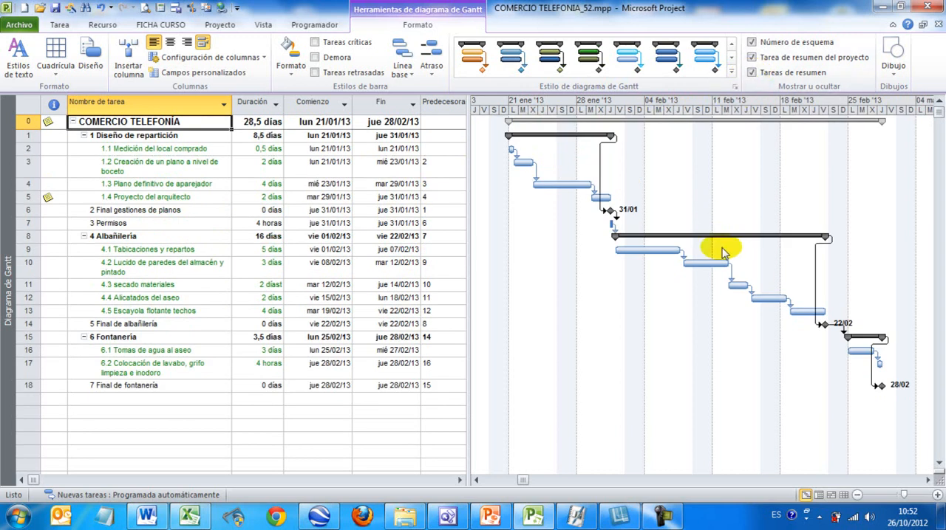
{"action": "left_click", "coordinate": [752, 73]}
{"action": "left_click", "coordinate": [752, 57]}
{"action": "left_click", "coordinate": [752, 42]}
{"action": "left_click", "coordinate": [752, 42]}
{"action": "left_click", "coordinate": [752, 57]}
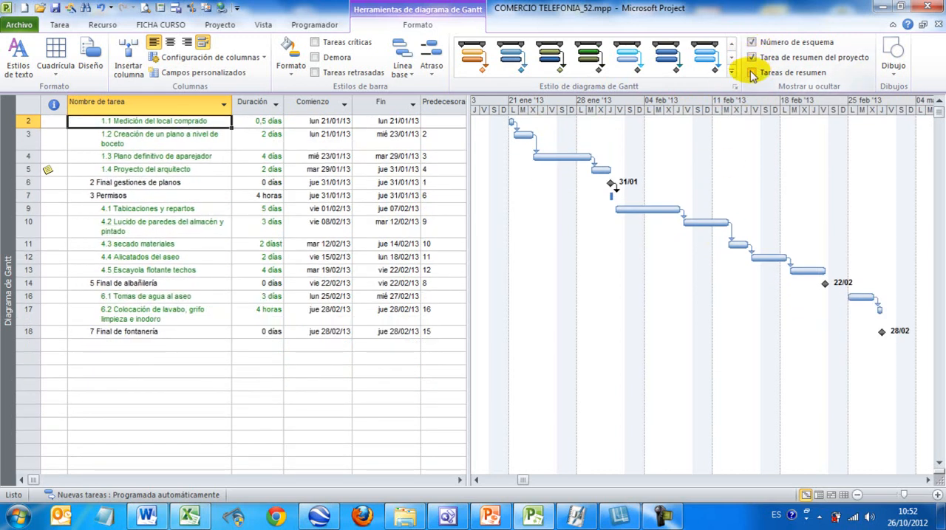
{"action": "left_click", "coordinate": [752, 73]}
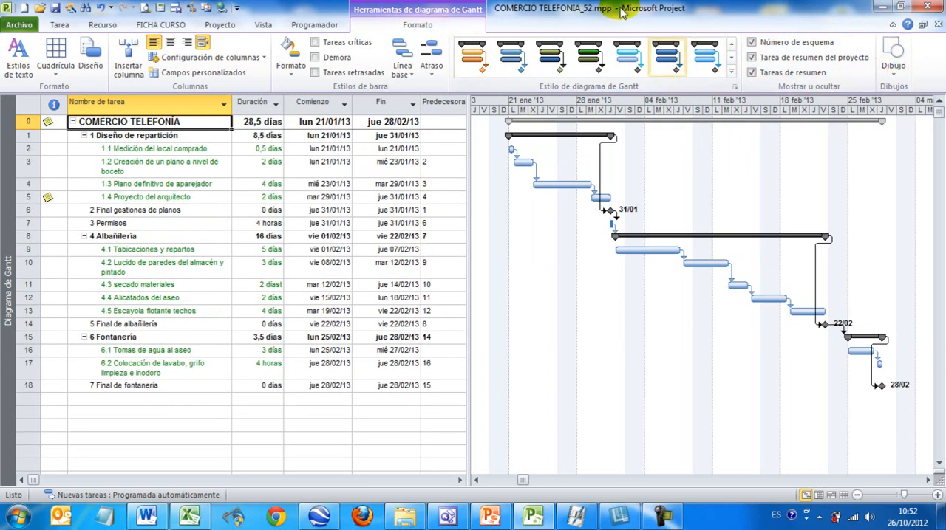
Step: Draw an oval around the Tabicaciones y repartos bar in the Gantt chart and send it to the back
{"action": "left_click", "coordinate": [895, 68]}
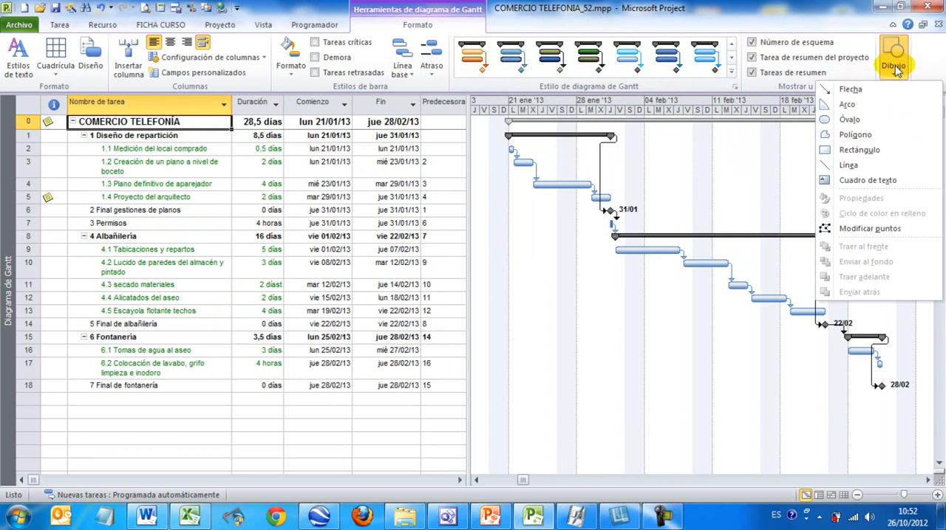
{"action": "left_click", "coordinate": [854, 121]}
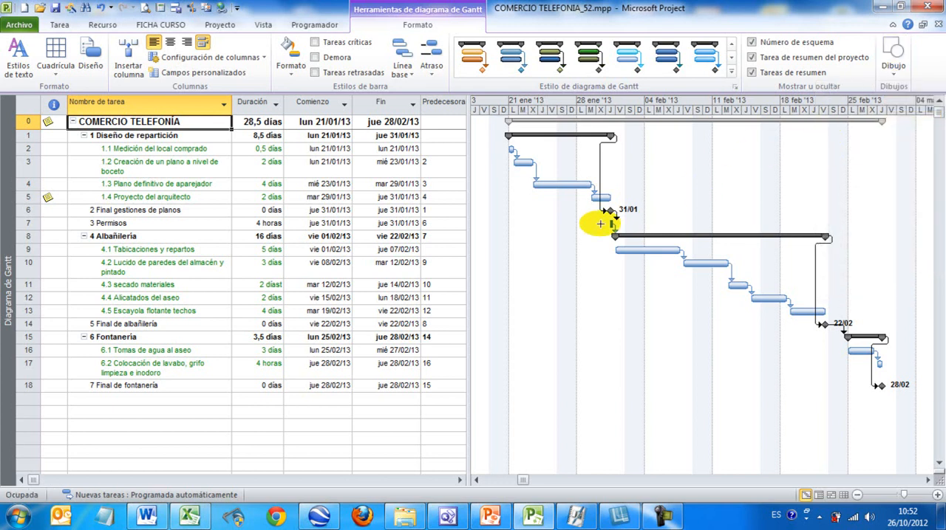
{"action": "left_click_drag", "start_coordinate": [591, 226], "coordinate": [689, 272]}
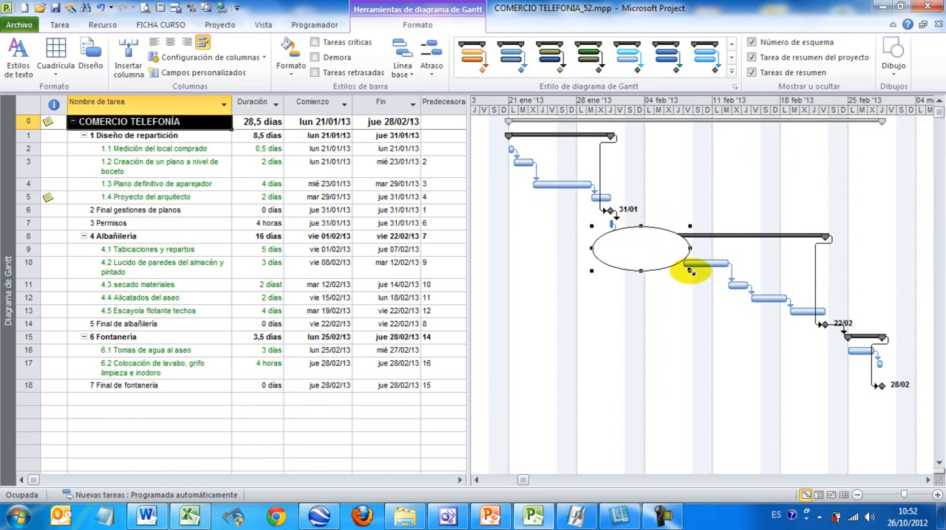
{"action": "right_click", "coordinate": [642, 250]}
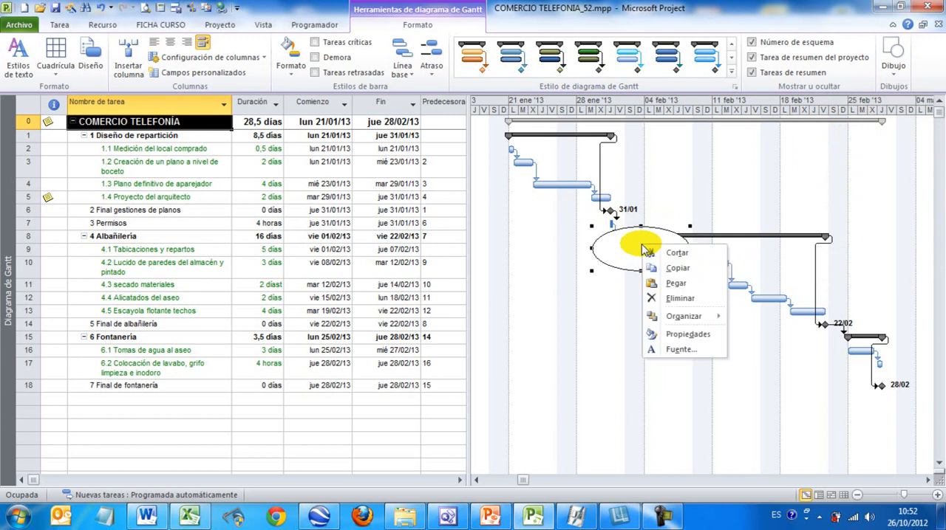
{"action": "mouse_move", "coordinate": [683, 316]}
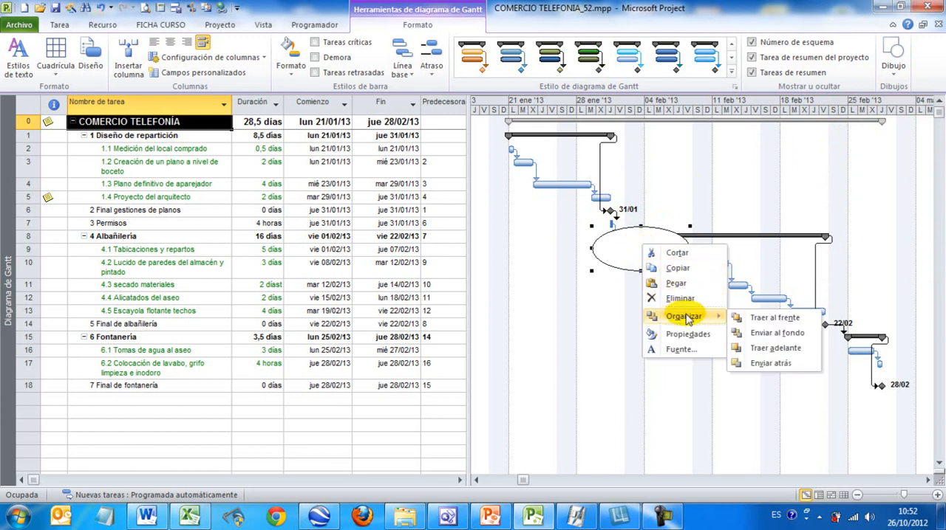
{"action": "left_click", "coordinate": [779, 335]}
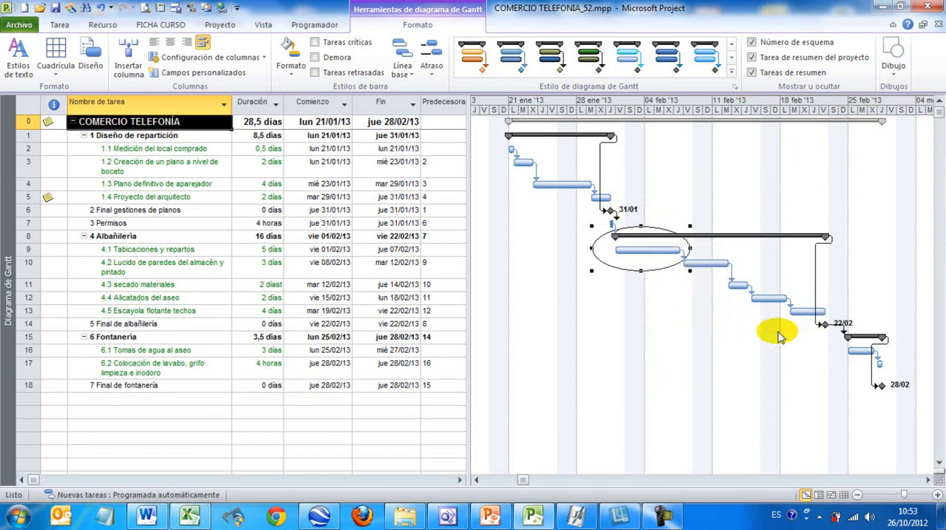
{"action": "left_click", "coordinate": [661, 302]}
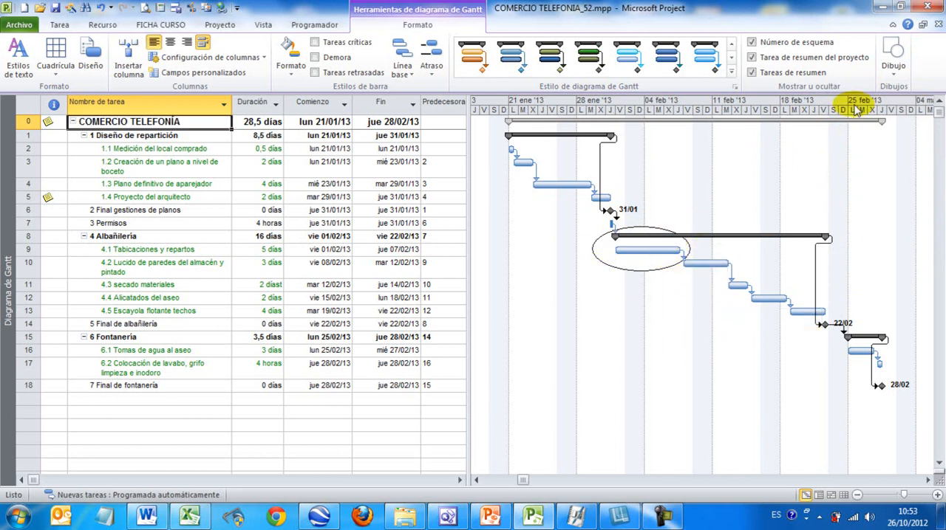
Step: Draw a diagonal arrow from the empty chart area down to the Tabicaciones y repartos bar inside the oval
{"action": "left_click", "coordinate": [889, 78]}
{"action": "left_click", "coordinate": [843, 90]}
{"action": "left_click_drag", "start_coordinate": [743, 144], "coordinate": [662, 248]}
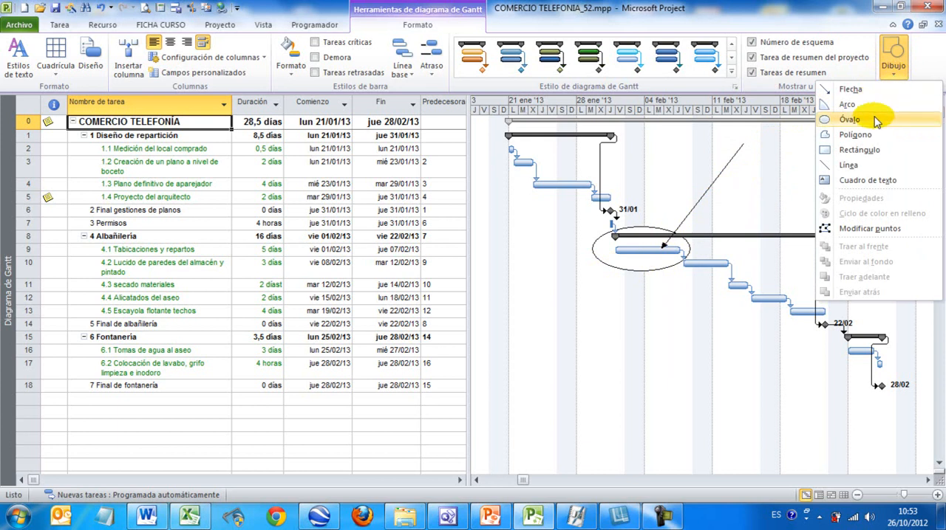
{"action": "left_click", "coordinate": [769, 200]}
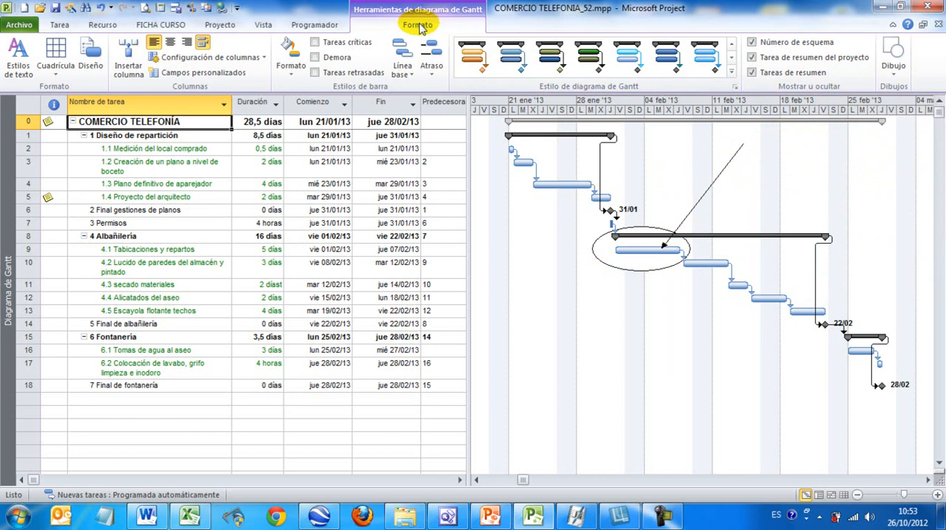
Step: Switch the project to the Diagrama de red view
{"action": "left_click", "coordinate": [60, 28]}
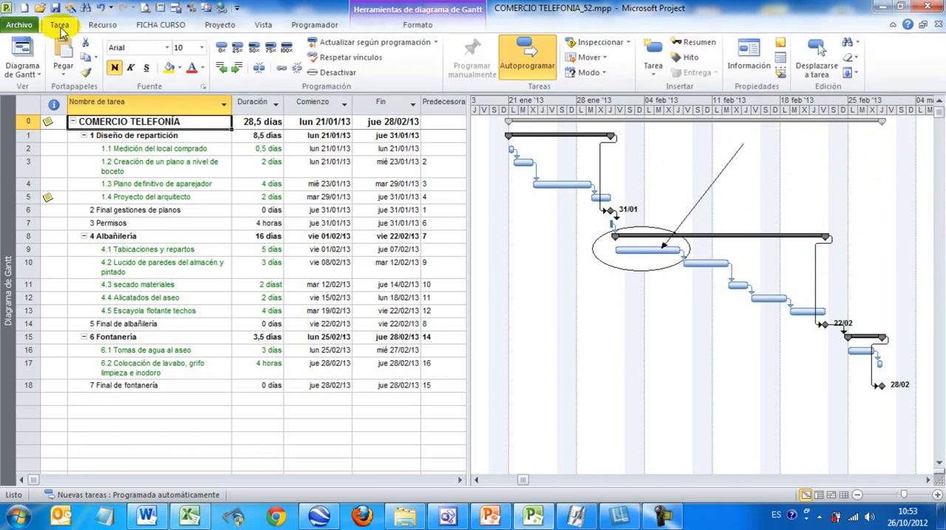
{"action": "left_click", "coordinate": [34, 76]}
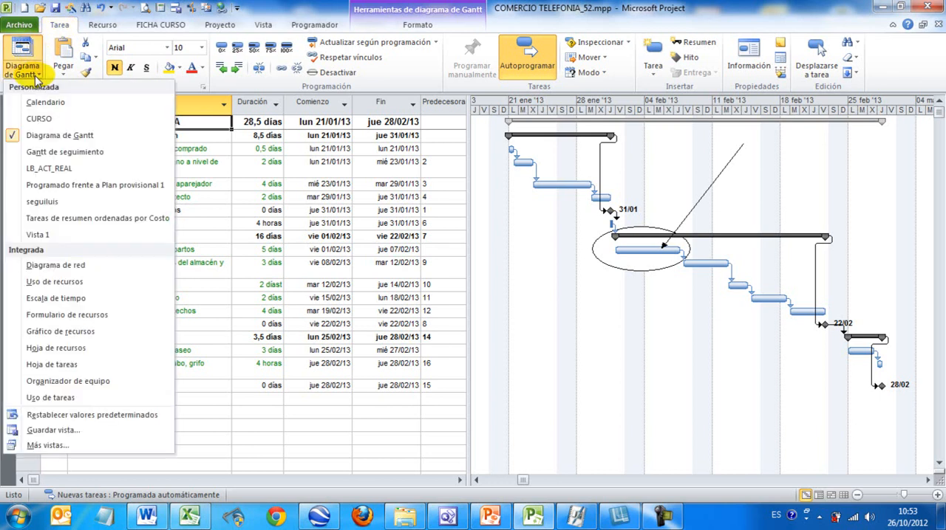
{"action": "left_click", "coordinate": [48, 267]}
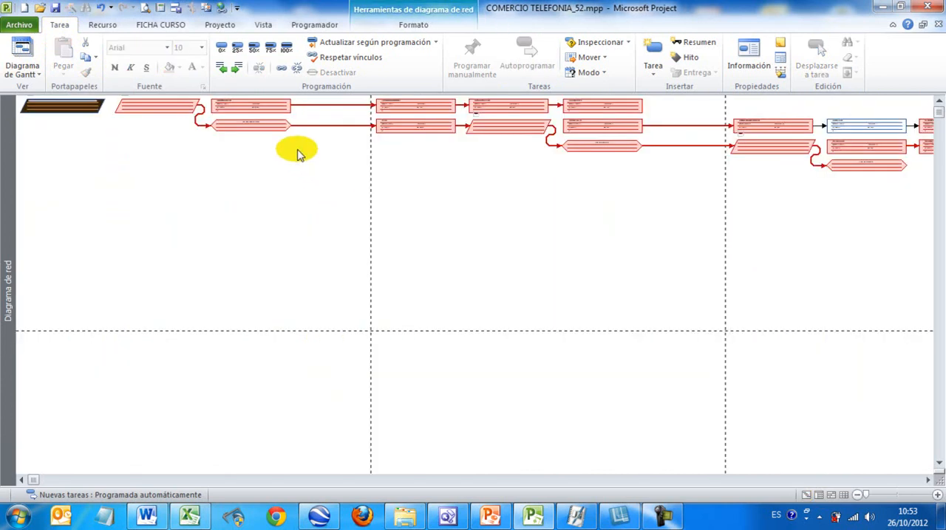
Step: Examine the task boxes in the network diagram, including Medición del local comprado, and the format options for this view
{"action": "mouse_move", "coordinate": [249, 110]}
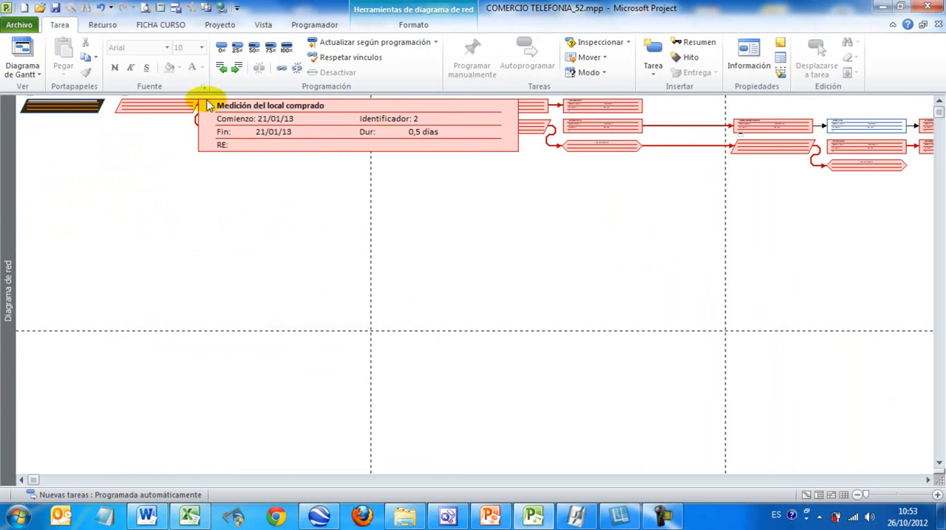
{"action": "mouse_move", "coordinate": [74, 107]}
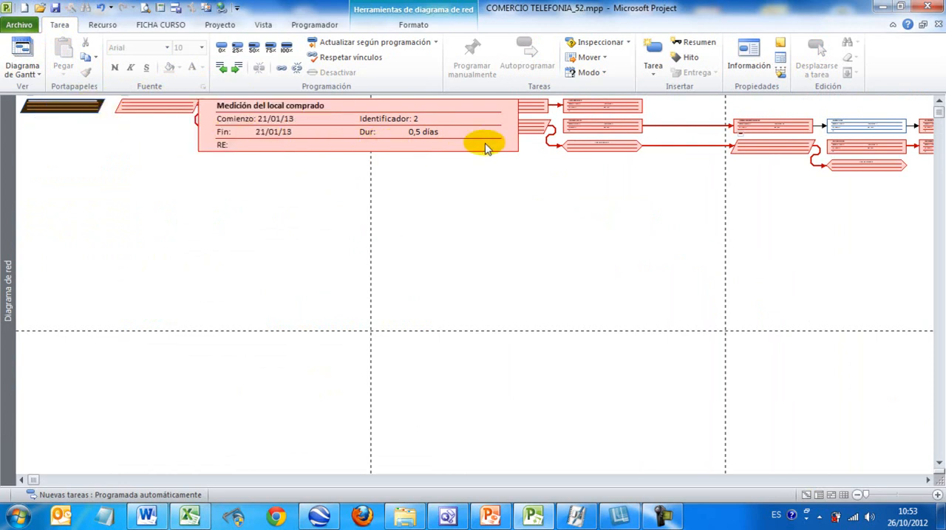
{"action": "mouse_move", "coordinate": [609, 145]}
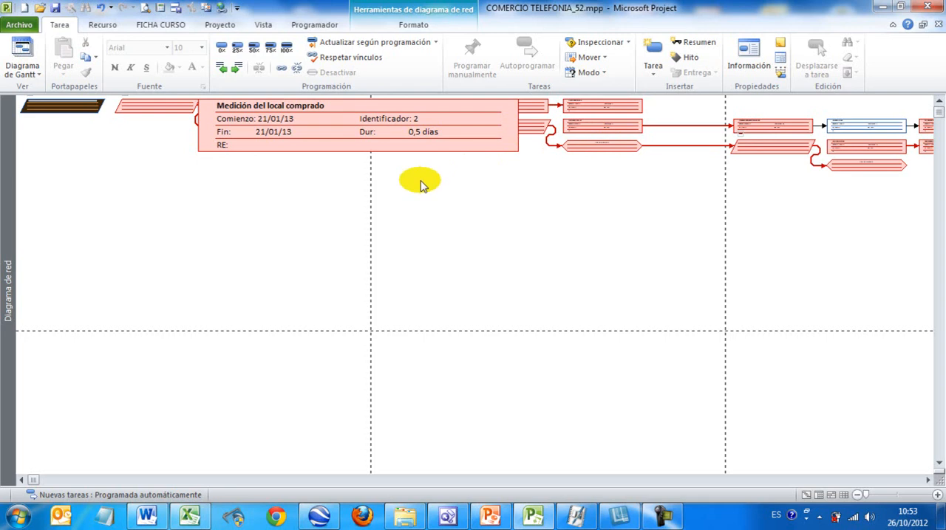
{"action": "scroll", "coordinate": [420, 184], "scroll_direction": "up", "scroll_amount": 5}
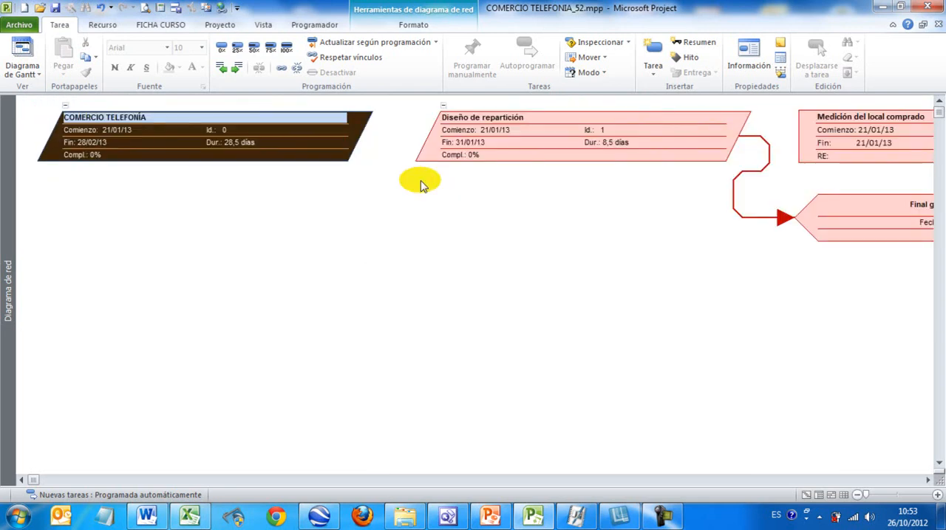
{"action": "scroll", "coordinate": [420, 184], "scroll_direction": "down", "scroll_amount": 4}
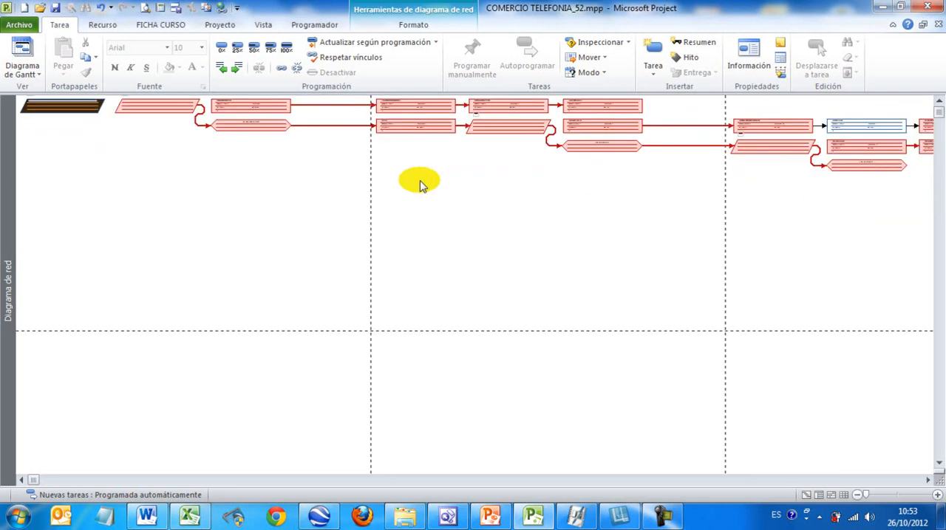
{"action": "scroll", "coordinate": [420, 184], "scroll_direction": "up", "scroll_amount": 3}
{"action": "scroll", "coordinate": [420, 185], "scroll_direction": "down", "scroll_amount": 3}
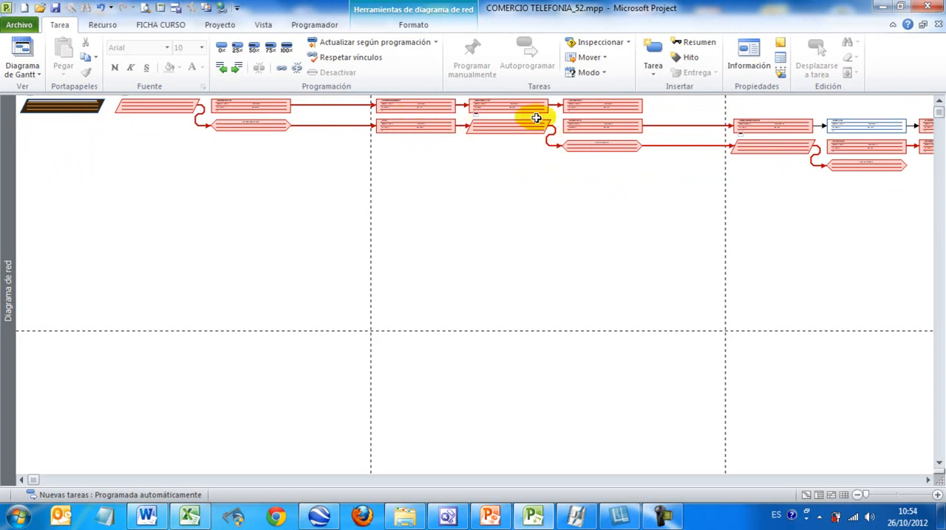
{"action": "left_click", "coordinate": [418, 25]}
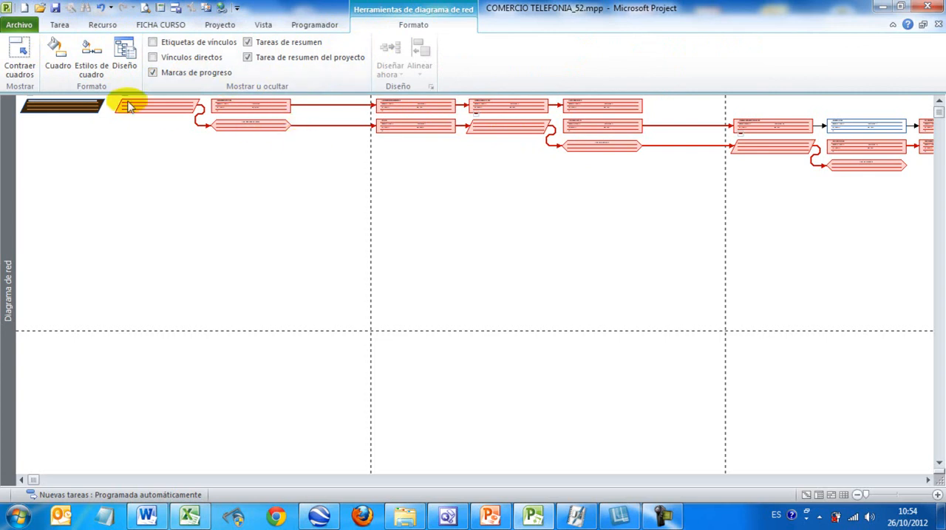
Step: Preview the network diagram's printout through to the last page, inspect the legend there, and return to the project
{"action": "left_click", "coordinate": [20, 26]}
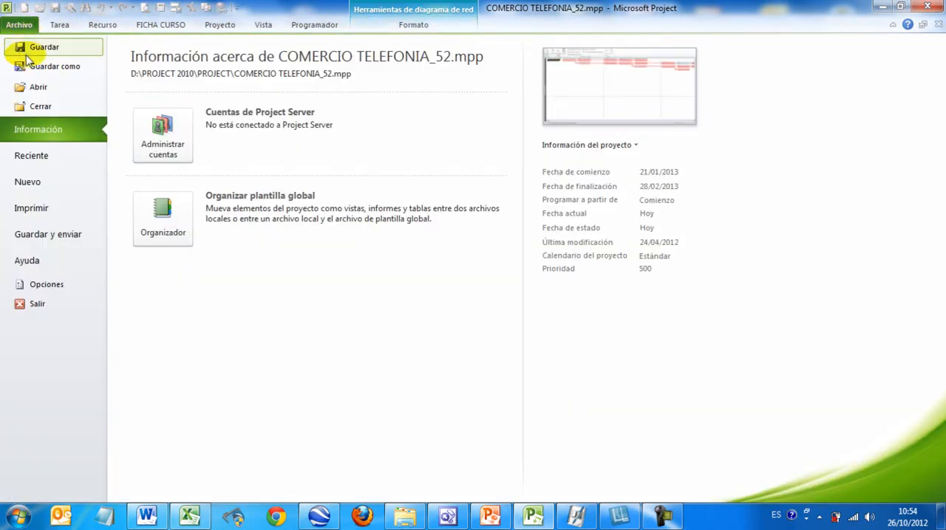
{"action": "left_click", "coordinate": [42, 207]}
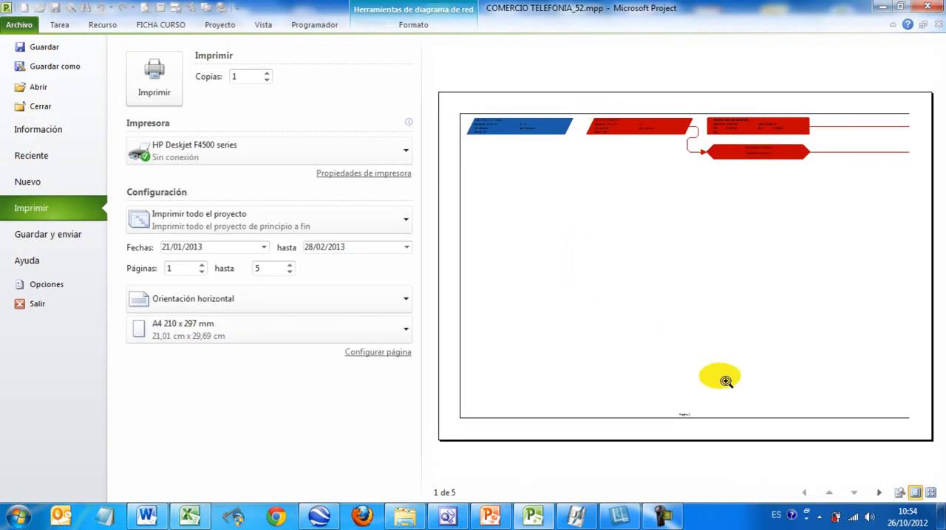
{"action": "left_click", "coordinate": [879, 493]}
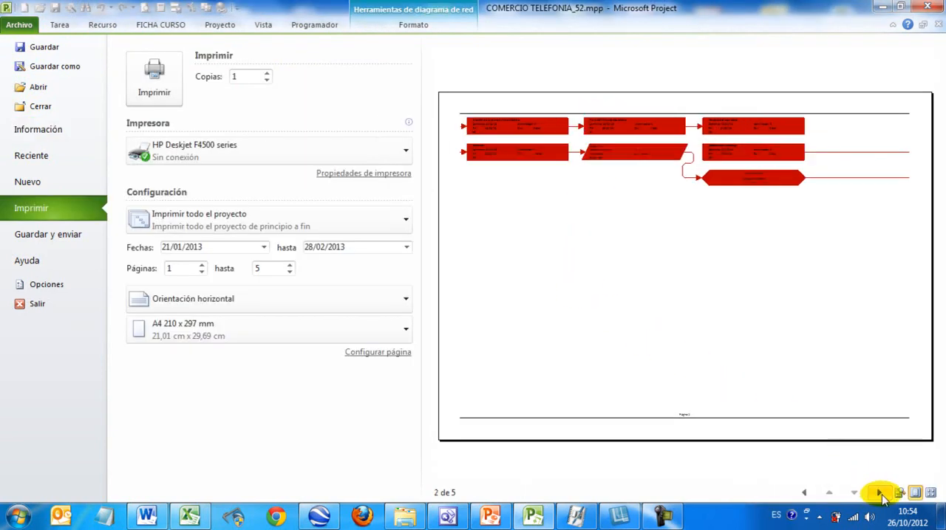
{"action": "left_click", "coordinate": [880, 494]}
{"action": "left_click", "coordinate": [879, 494]}
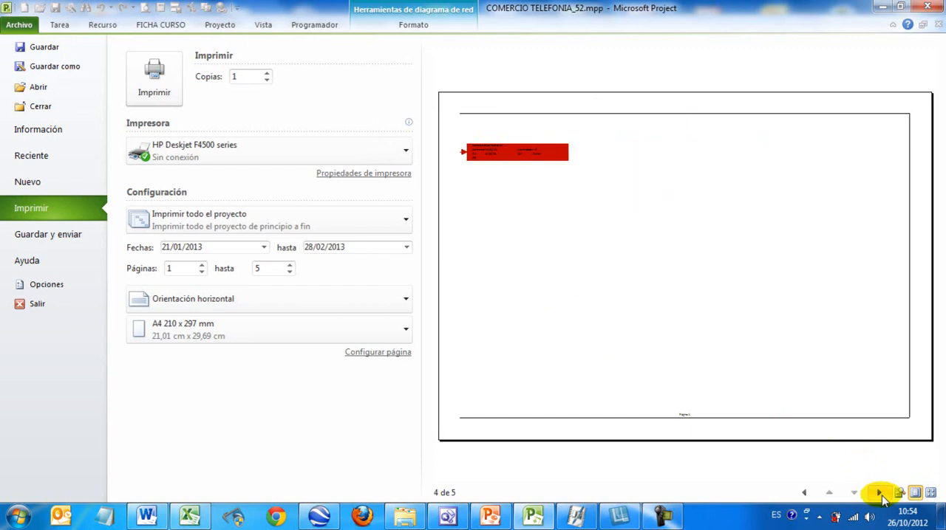
{"action": "left_click", "coordinate": [880, 493]}
{"action": "left_click", "coordinate": [653, 402]}
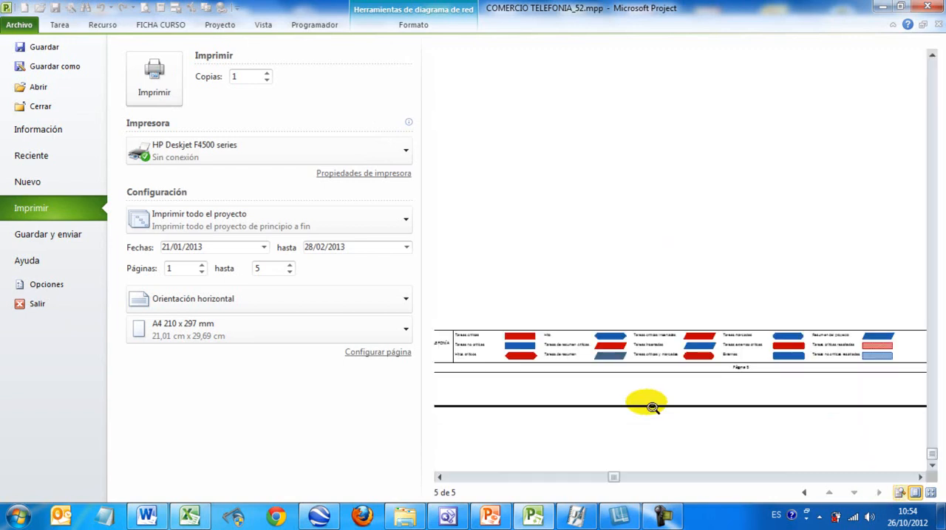
{"action": "left_click", "coordinate": [568, 362]}
{"action": "left_click", "coordinate": [553, 373]}
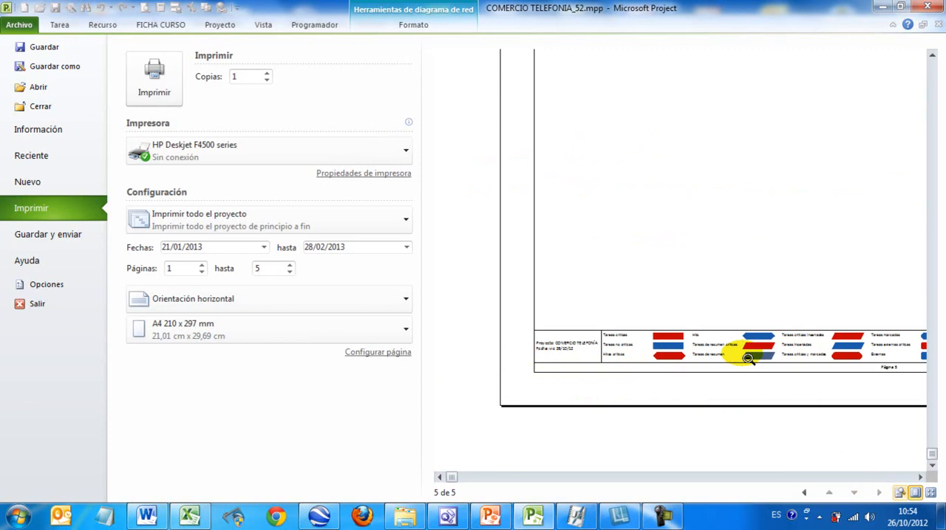
{"action": "left_click", "coordinate": [60, 25]}
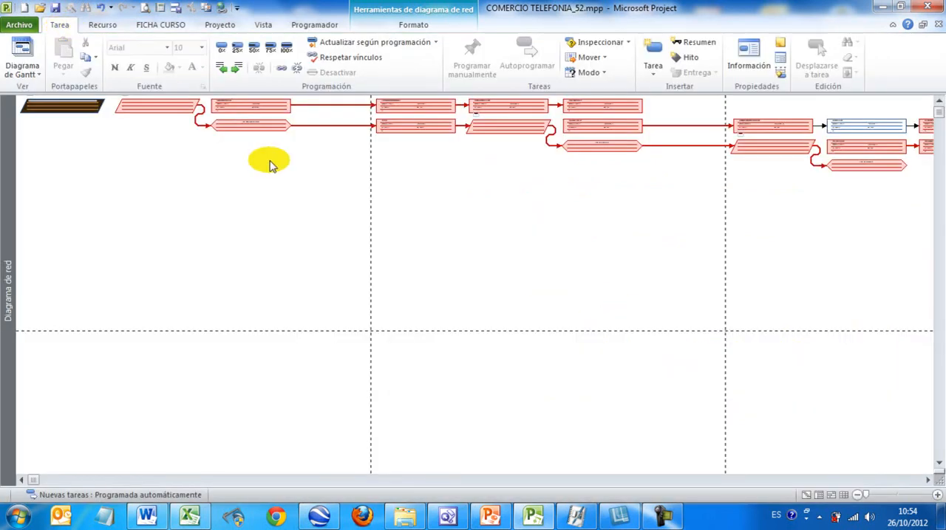
Step: Apply the Calendario view from the full list of available views
{"action": "left_click", "coordinate": [33, 74]}
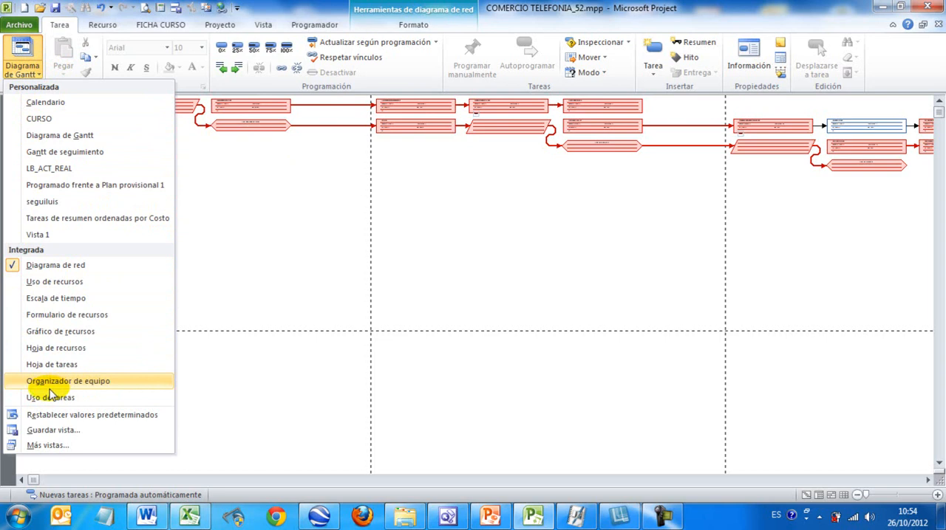
{"action": "left_click", "coordinate": [49, 446]}
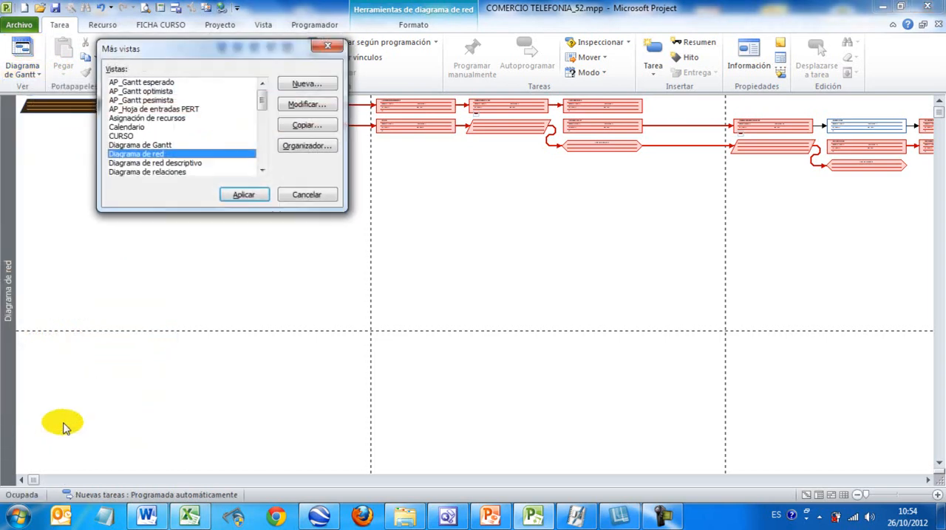
{"action": "left_click", "coordinate": [131, 127]}
{"action": "left_click", "coordinate": [241, 194]}
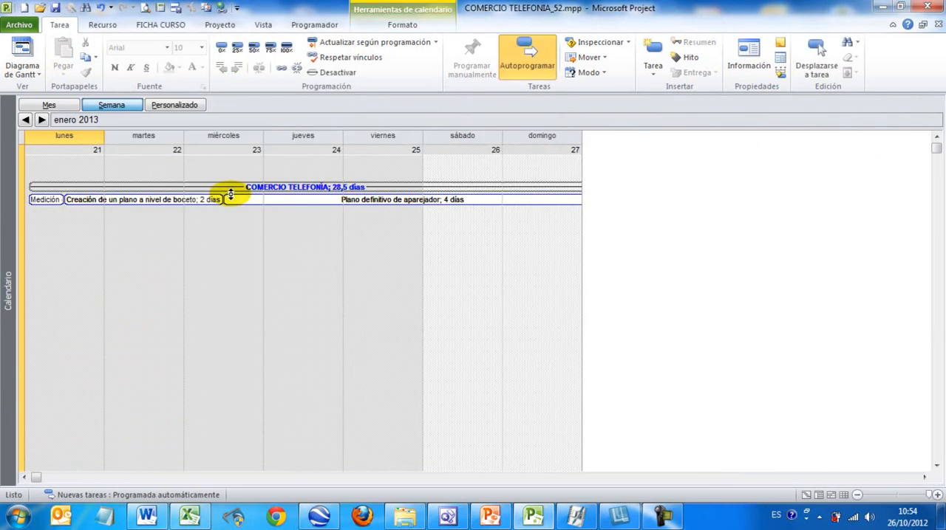
Step: Alternate the calendar between the month and week displays, finish on the month, and accept a custom zoom of 4 weeks
{"action": "left_click", "coordinate": [57, 105]}
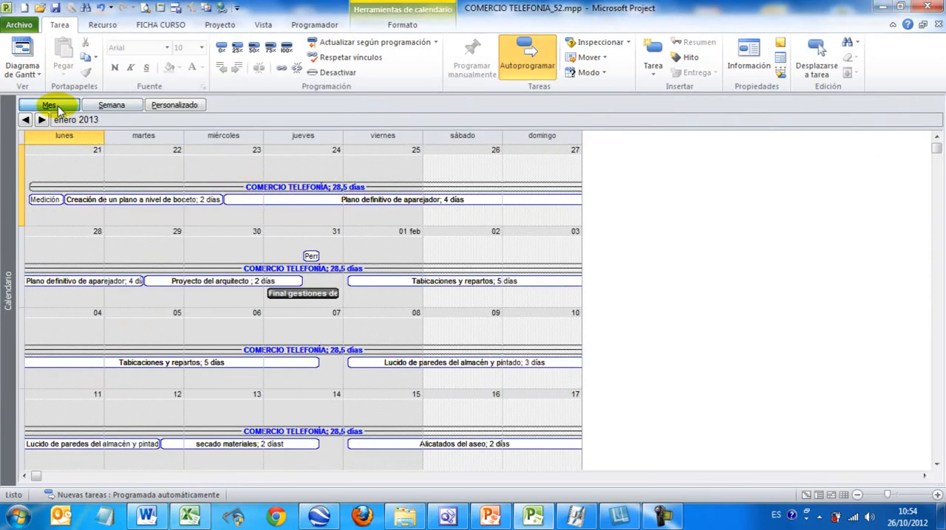
{"action": "left_click", "coordinate": [105, 110]}
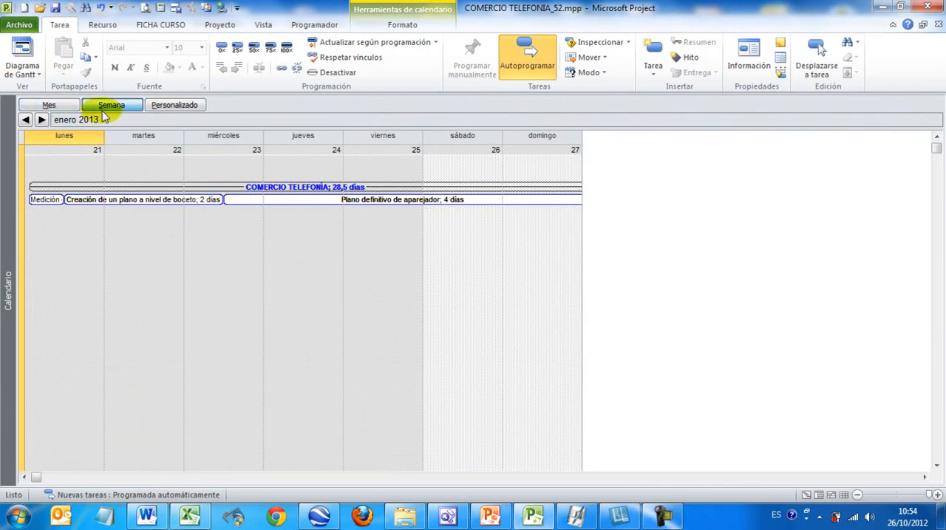
{"action": "left_click", "coordinate": [48, 105]}
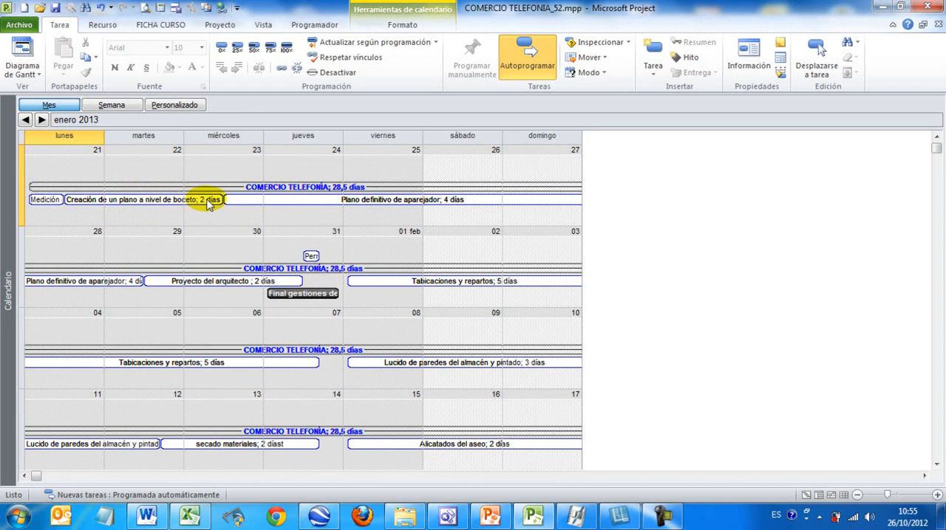
{"action": "left_click", "coordinate": [112, 105]}
{"action": "left_click", "coordinate": [68, 107]}
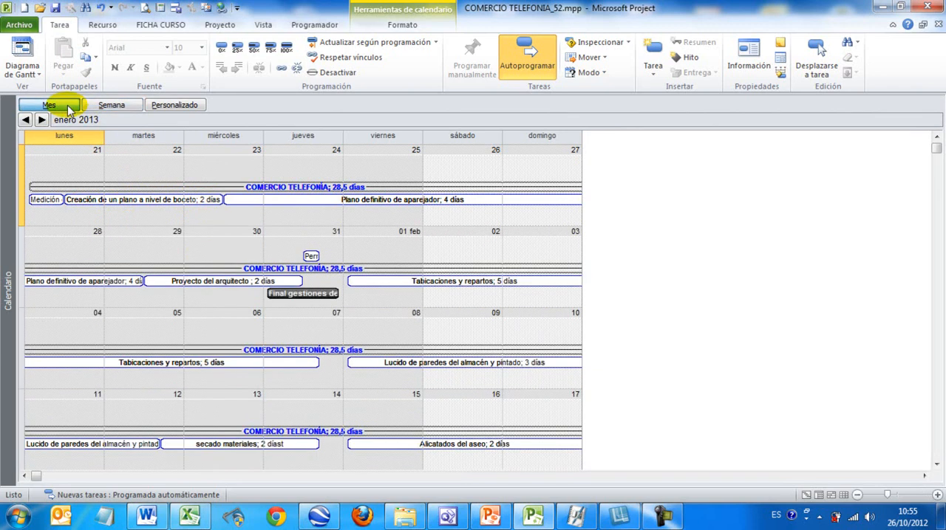
{"action": "left_click", "coordinate": [175, 106]}
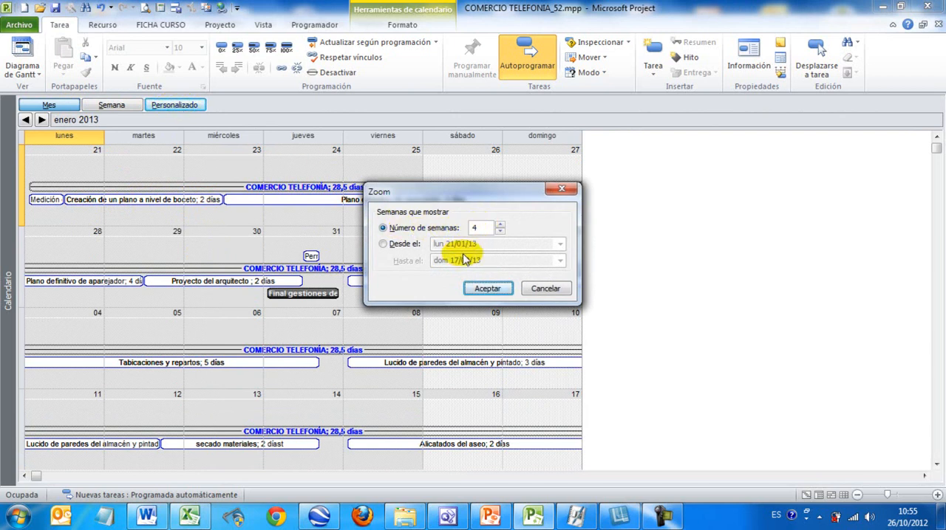
{"action": "left_click", "coordinate": [494, 288]}
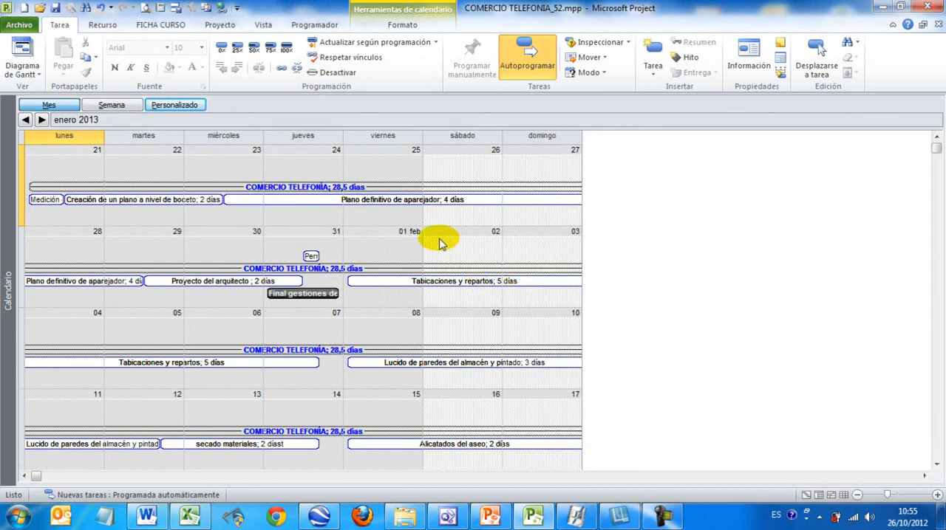
Step: Preview the calendar's printout through the febrero 2013 page, and return to the project to view the calendar's format options
{"action": "left_click", "coordinate": [22, 25]}
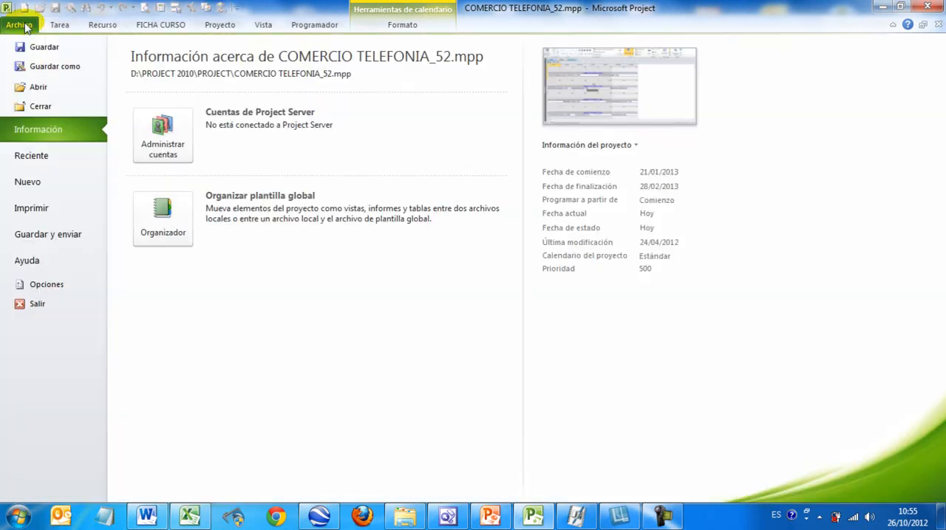
{"action": "left_click", "coordinate": [38, 207]}
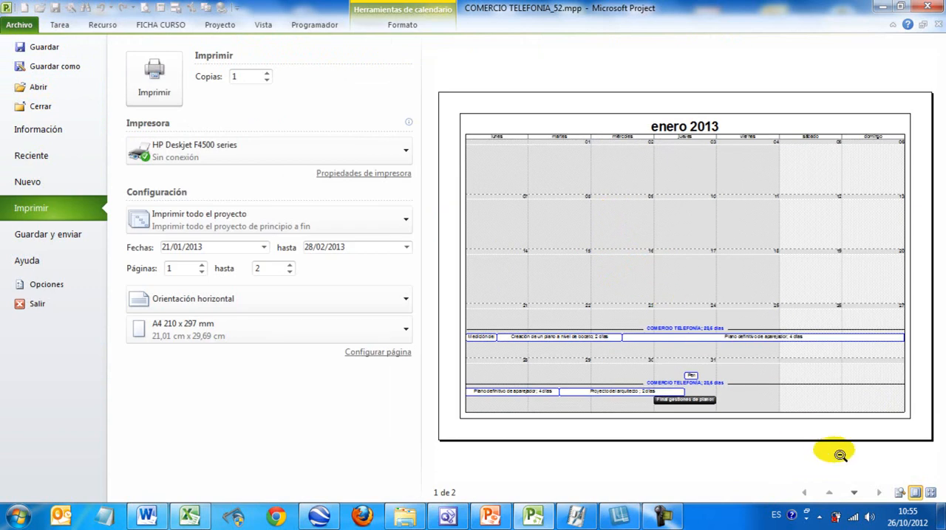
{"action": "left_click", "coordinate": [854, 492]}
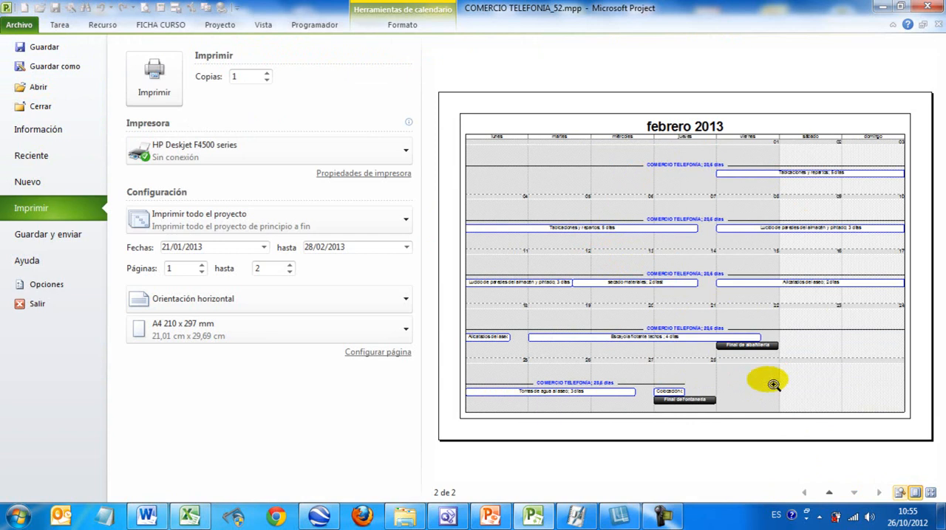
{"action": "left_click", "coordinate": [58, 26]}
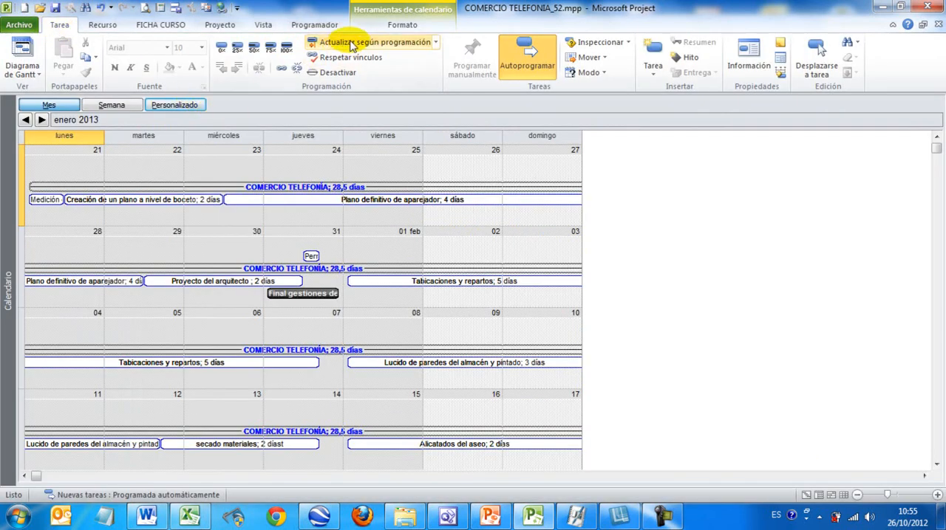
{"action": "left_click", "coordinate": [399, 25]}
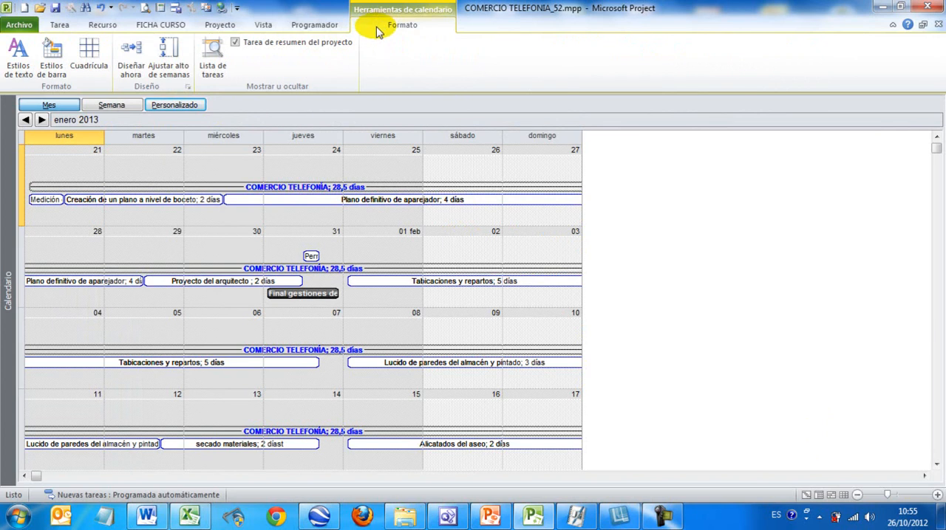